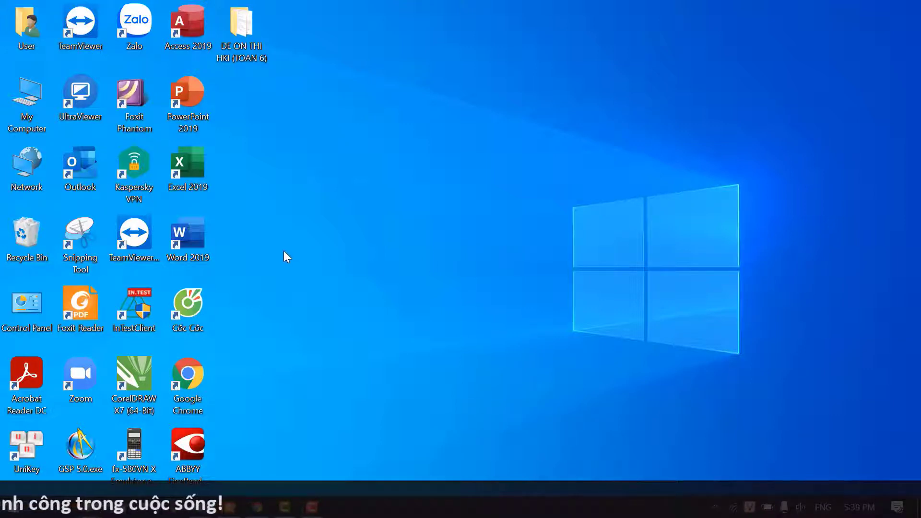
Start Word 2019 from the desktop and create a blank document
click(199, 231)
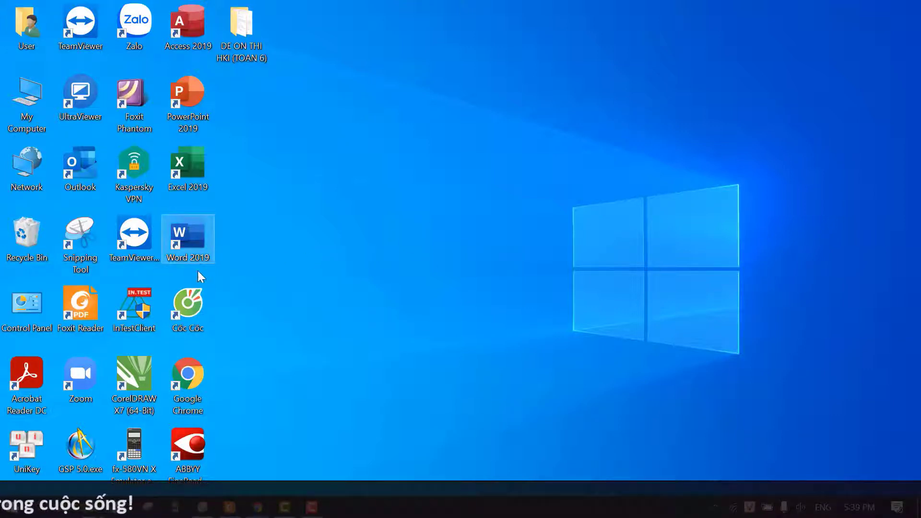
double_click(195, 237)
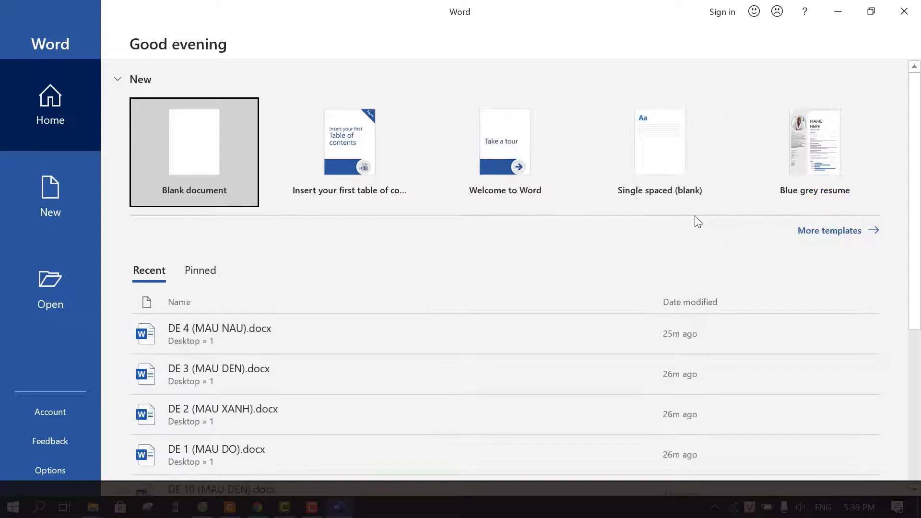
click(206, 150)
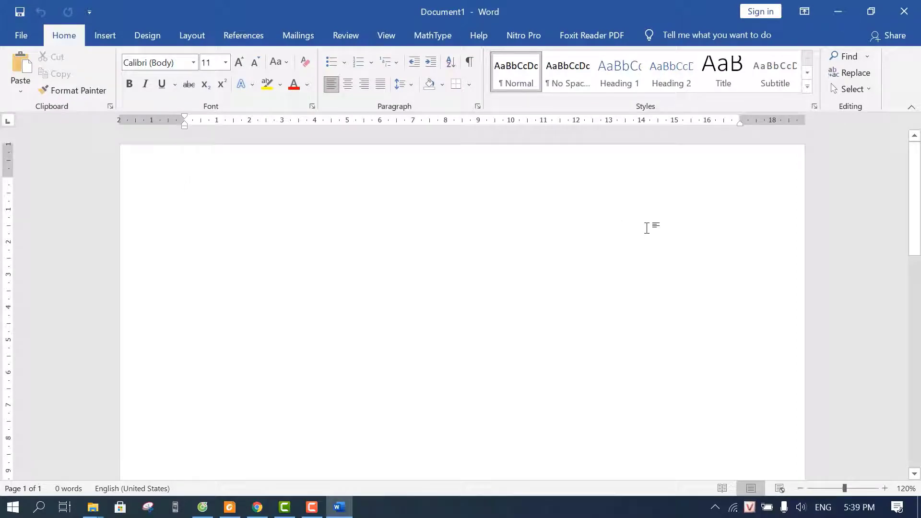
Minimize the blank document and open the DE ON THI HKI (TOAN 6) folder on the desktop
click(840, 11)
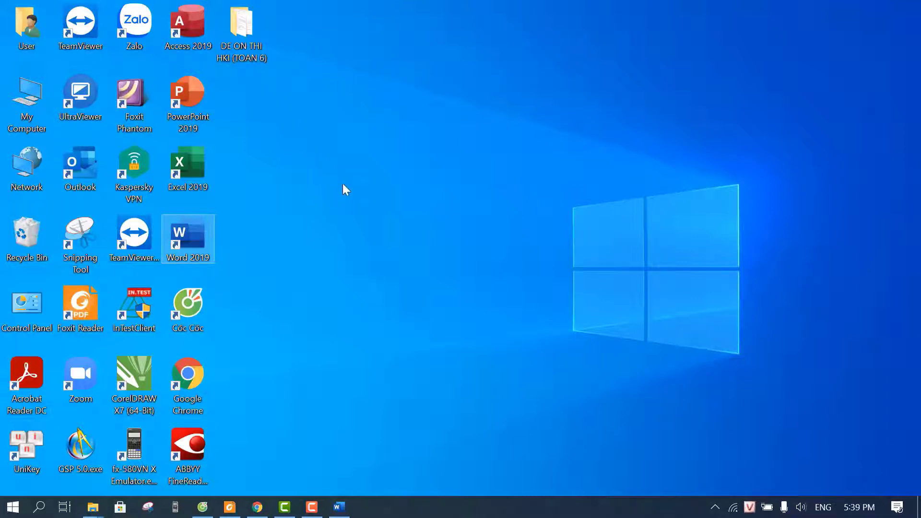
click(252, 25)
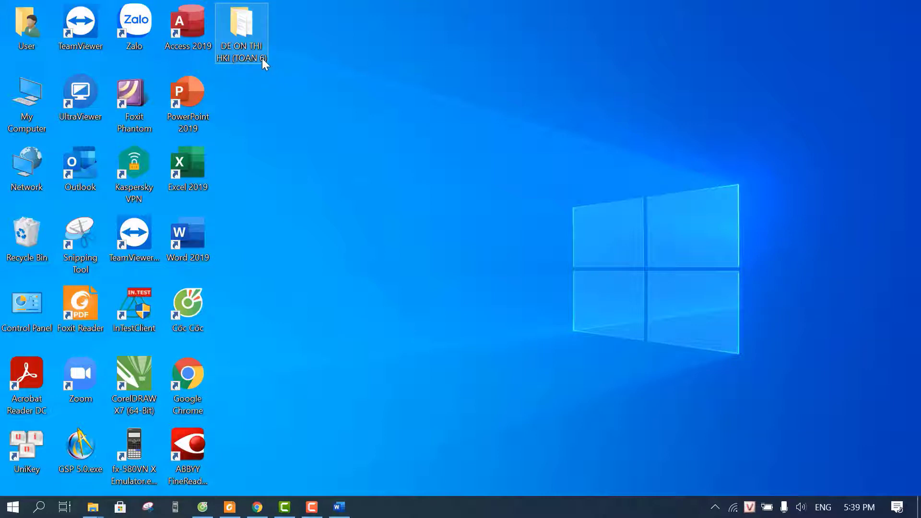
click(378, 114)
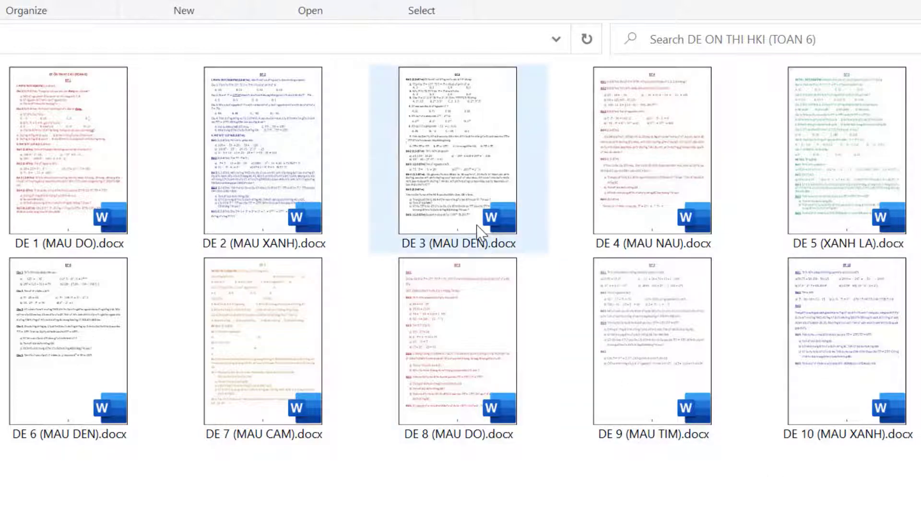
Open DE 1 (MAU DO).docx to review its questions, close it and return to the folder
click(64, 189)
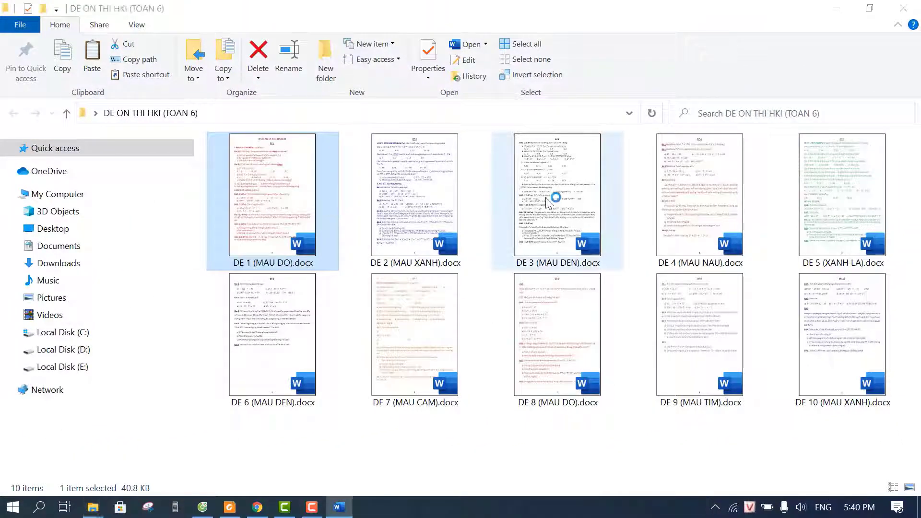
scroll(527, 230, down, 12)
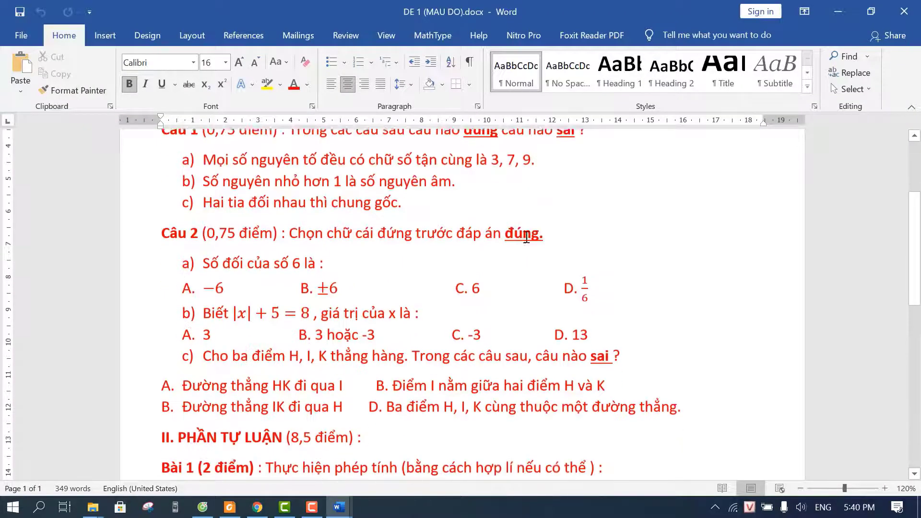
click(915, 7)
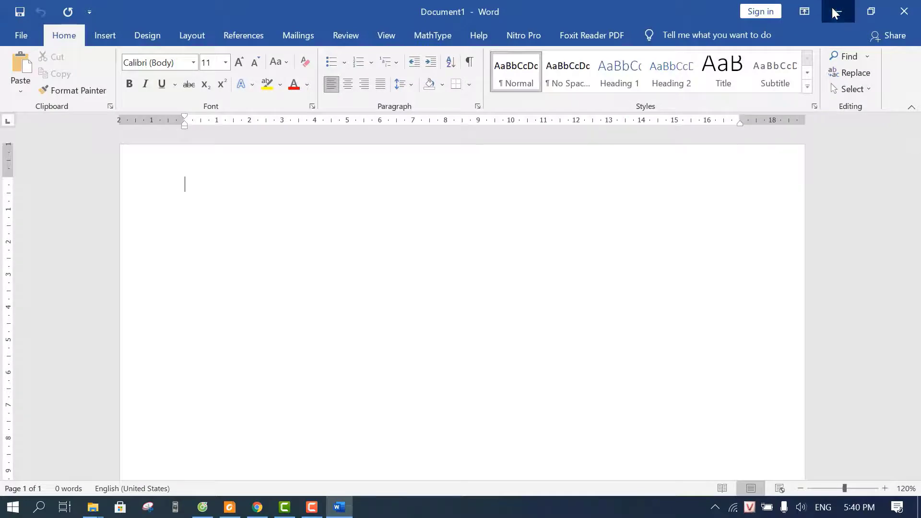
click(835, 8)
Open DE 2 (MAU XANH).docx, read through to its end, close it and return to the folder
click(406, 203)
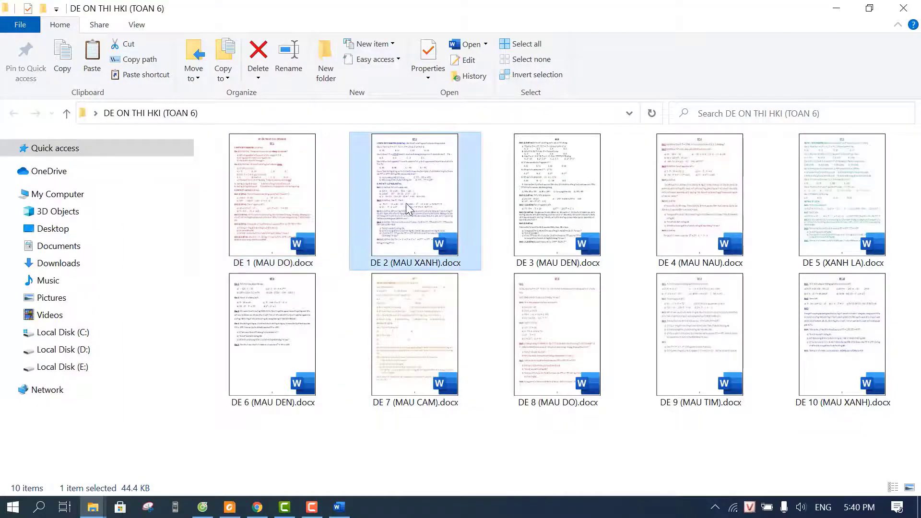
double_click(406, 203)
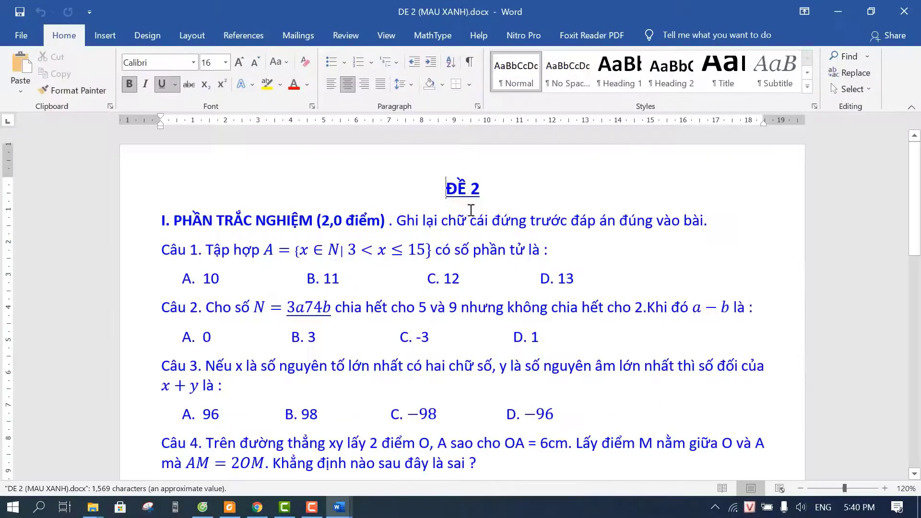
scroll(514, 220, down, 6)
scroll(514, 220, down, 10)
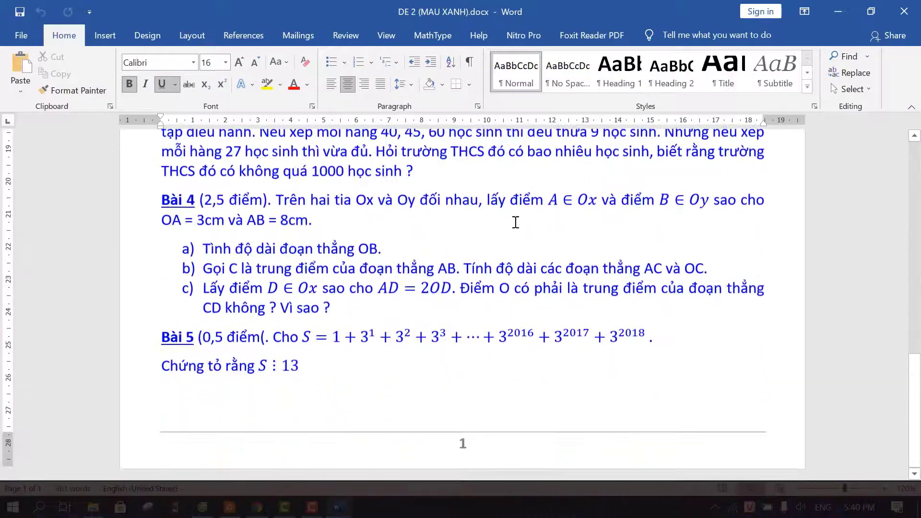
click(905, 11)
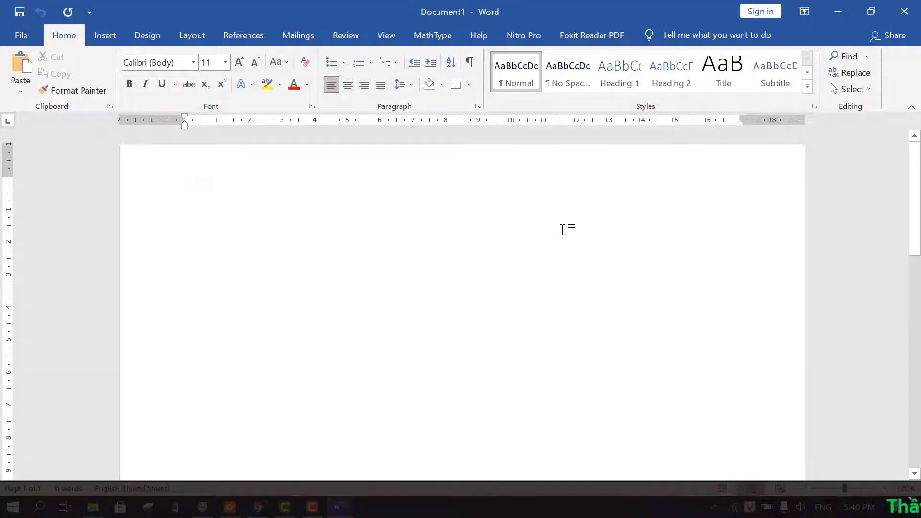
click(838, 11)
Open DE 5 (XANH LA).docx, examine it from beginning to end, close it and return to the folder
click(540, 212)
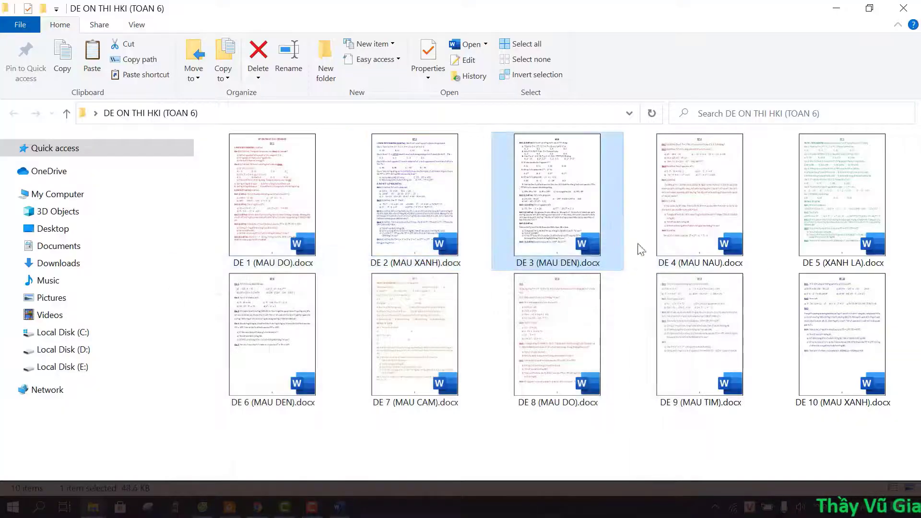
click(706, 229)
click(822, 214)
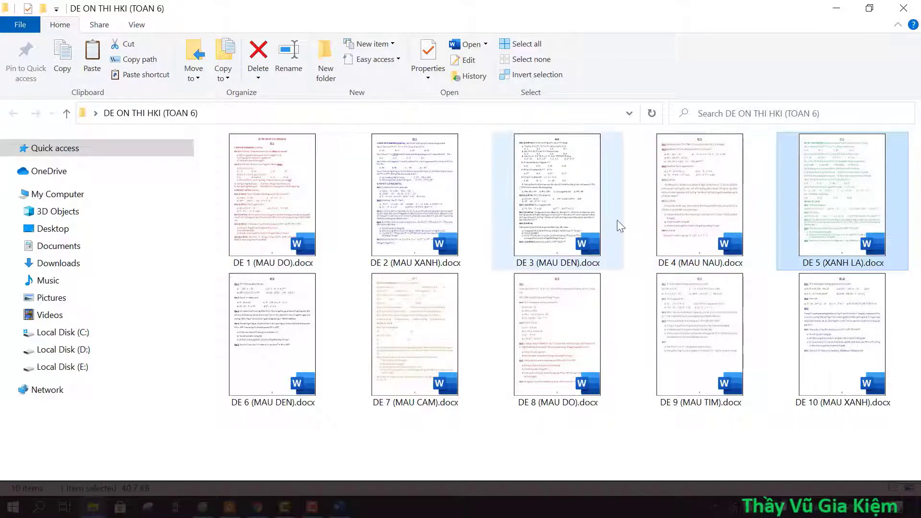
double_click(832, 206)
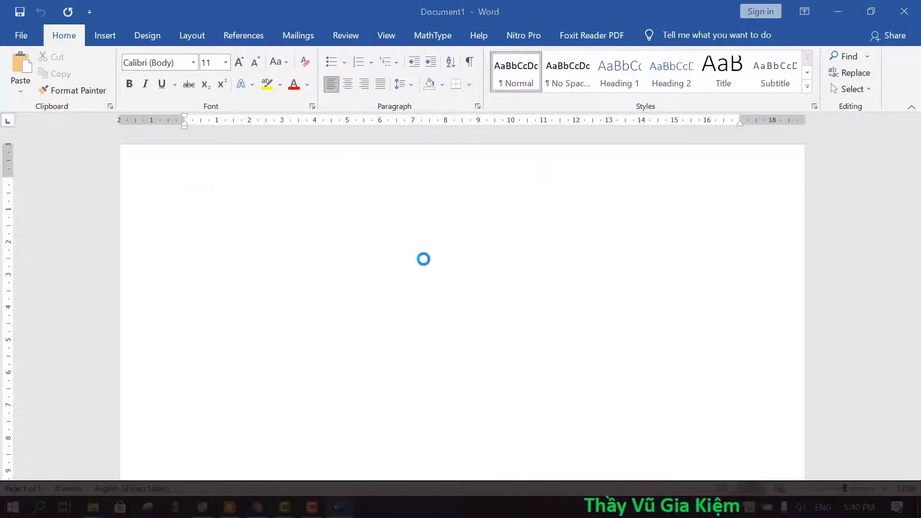
scroll(470, 247, down, 5)
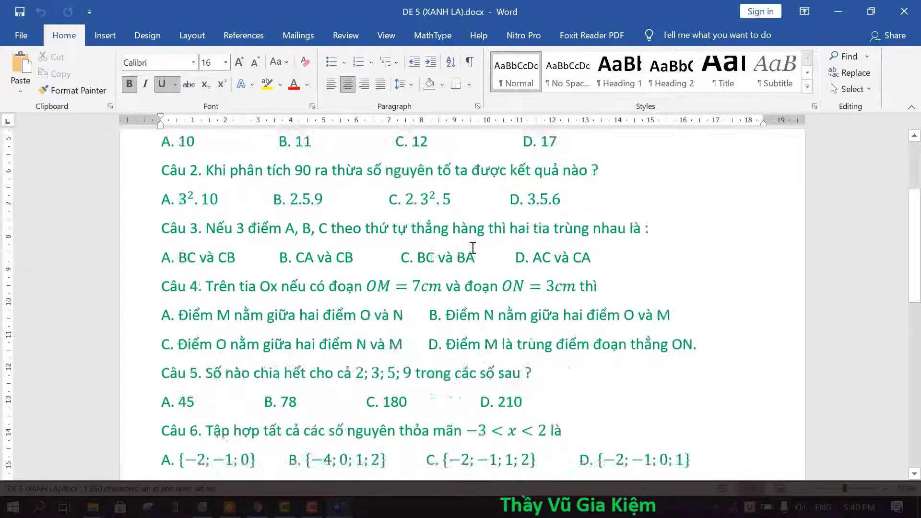
scroll(470, 249, up, 5)
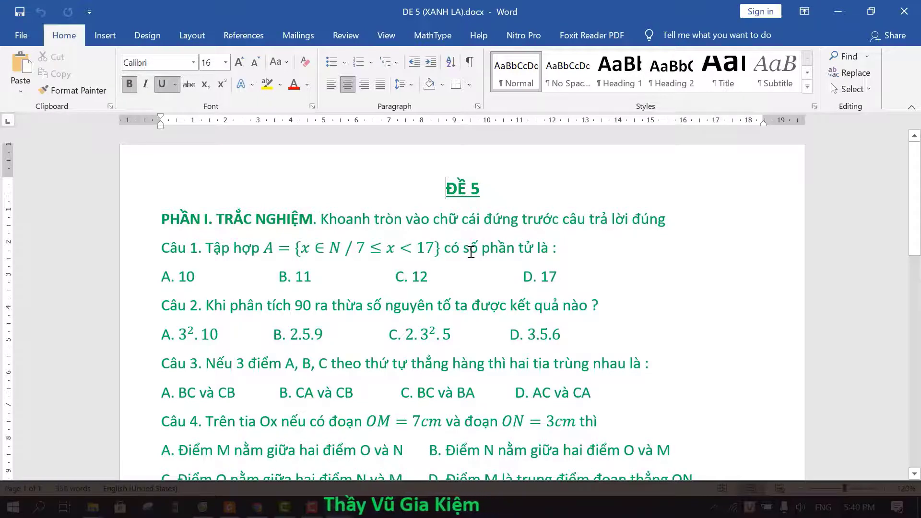
scroll(471, 253, down, 5)
scroll(471, 255, down, 10)
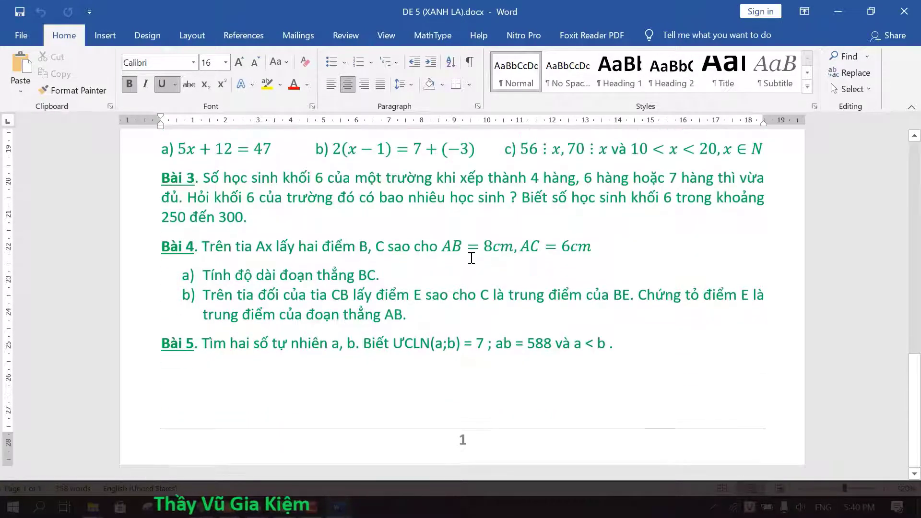
scroll(471, 258, up, 15)
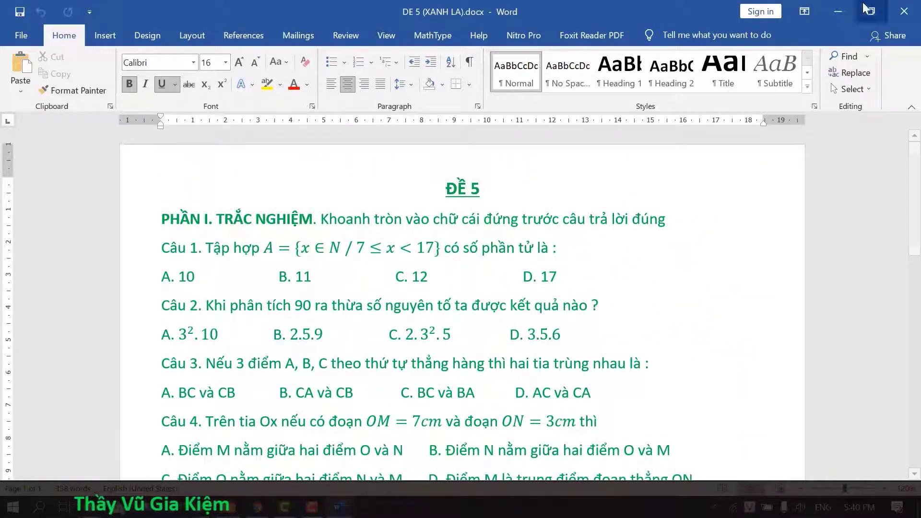
click(904, 11)
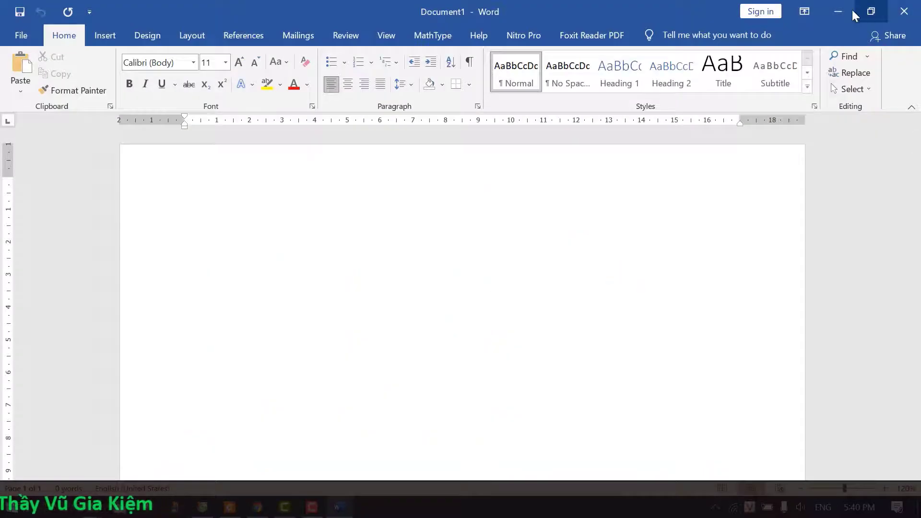
click(905, 11)
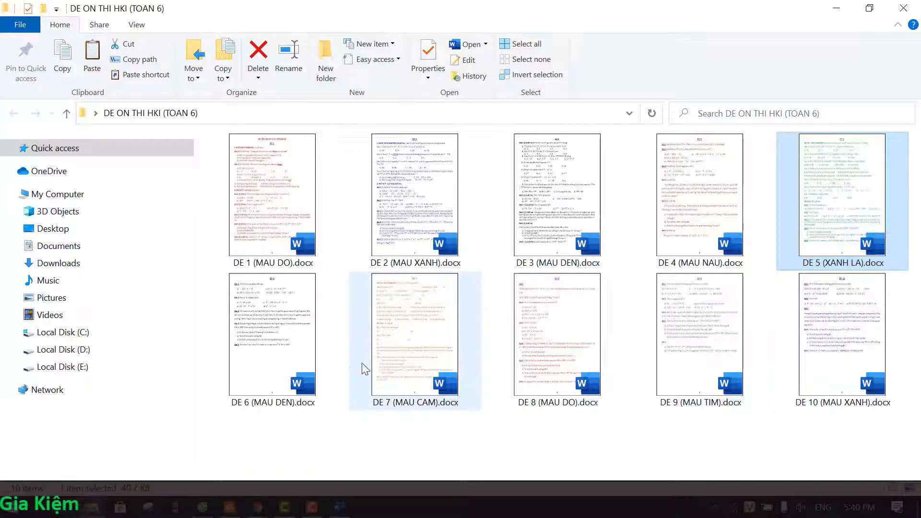
click(705, 354)
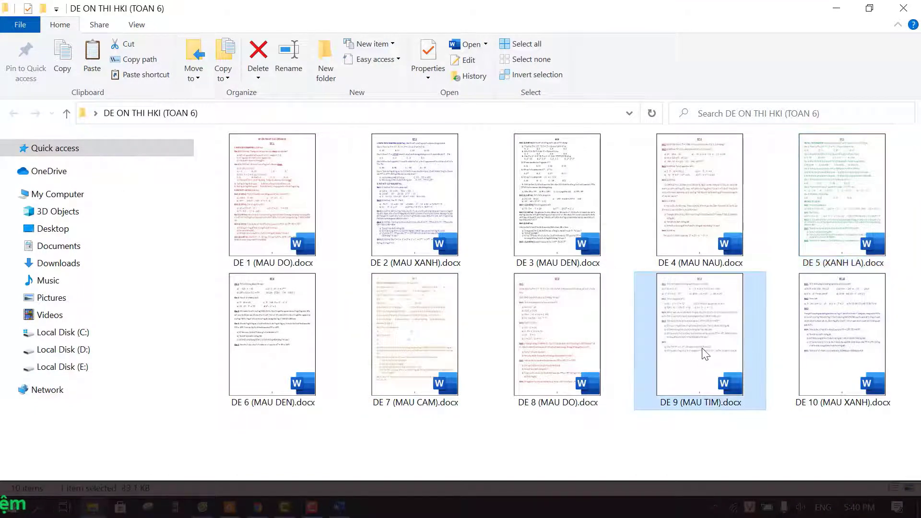
click(584, 456)
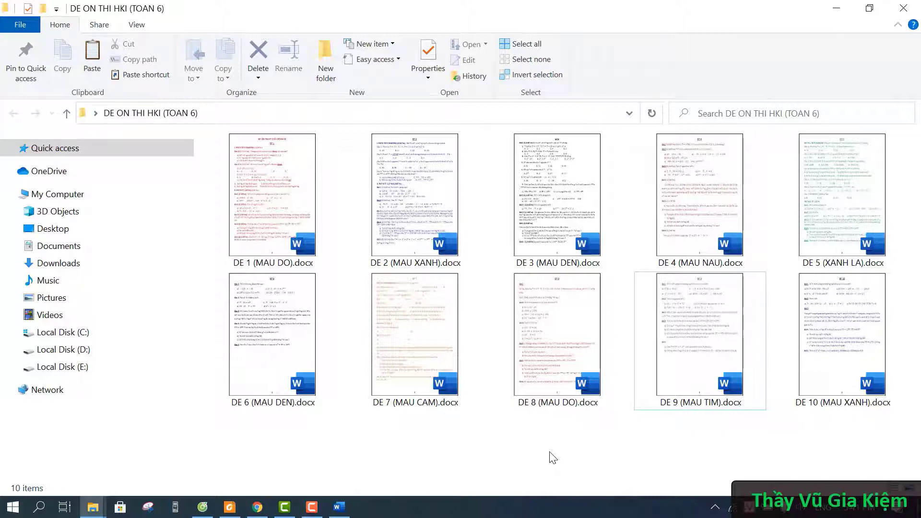
In the blank Word document, start inserting text from a file and browse to the desktop folder DE ON THI HKI (TOAN 6)
mouse_move(340, 507)
click(343, 511)
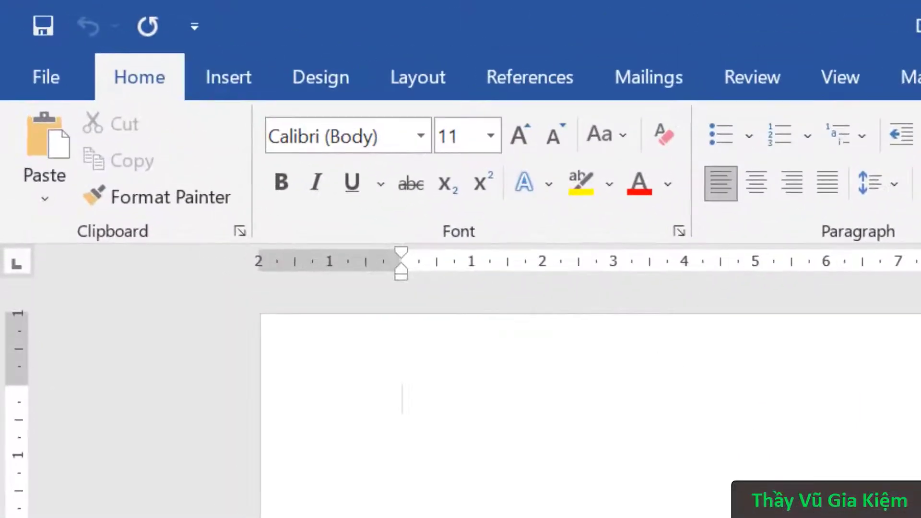
click(250, 94)
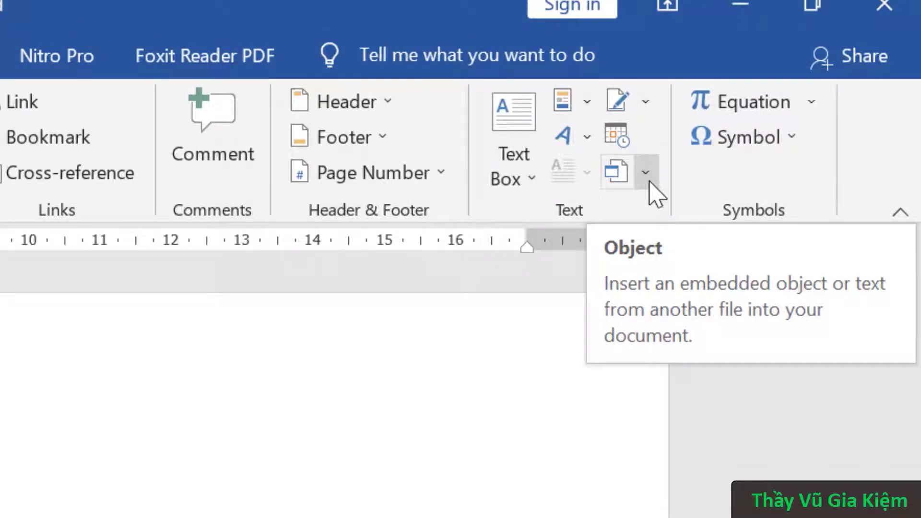
click(646, 174)
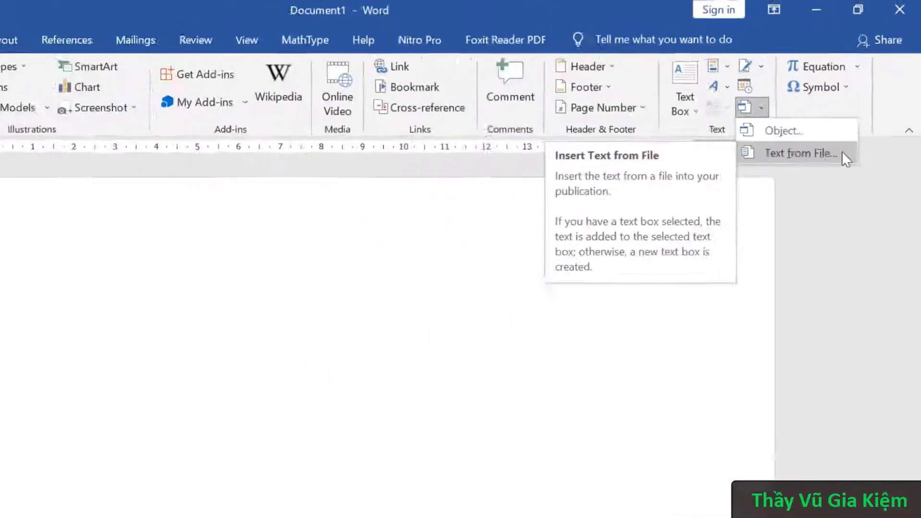
click(787, 253)
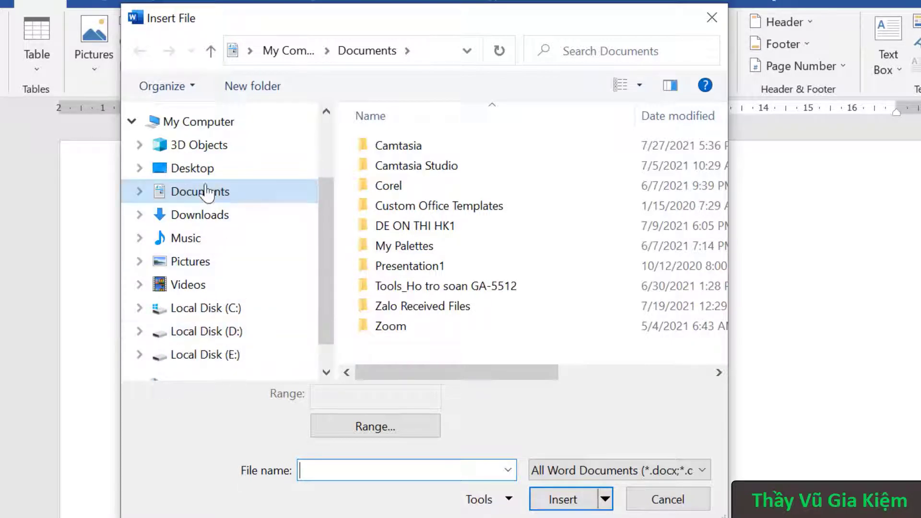
click(194, 173)
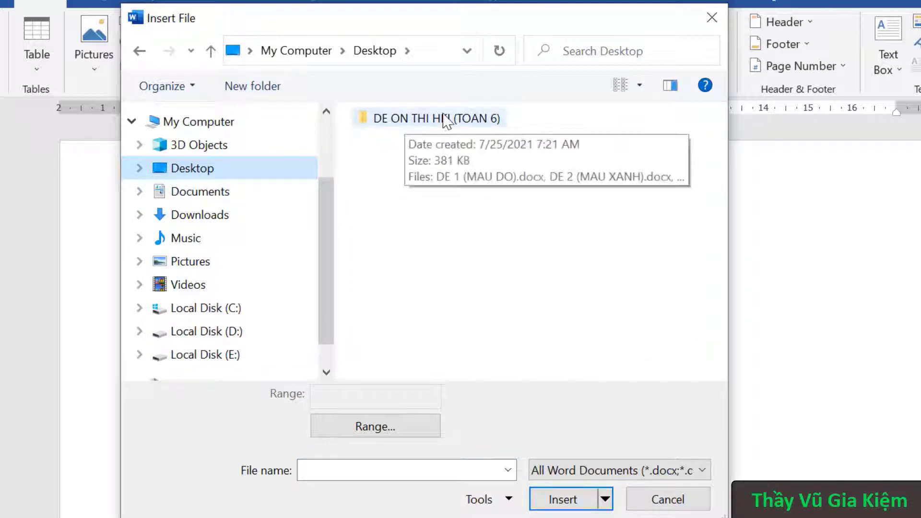
click(462, 123)
double_click(468, 126)
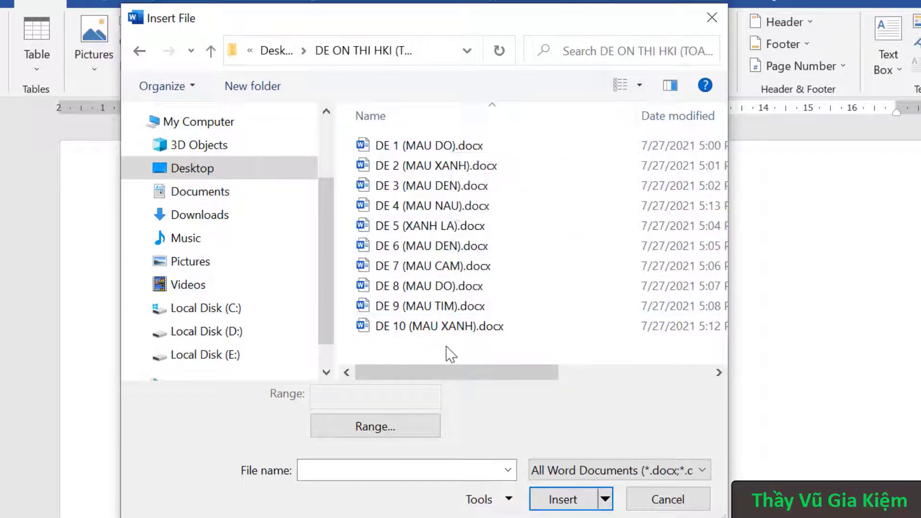
Insert the text of all ten files, DE 1 (MAU DO).docx through DE 10 (MAU XANH).docx, into the document
click(448, 147)
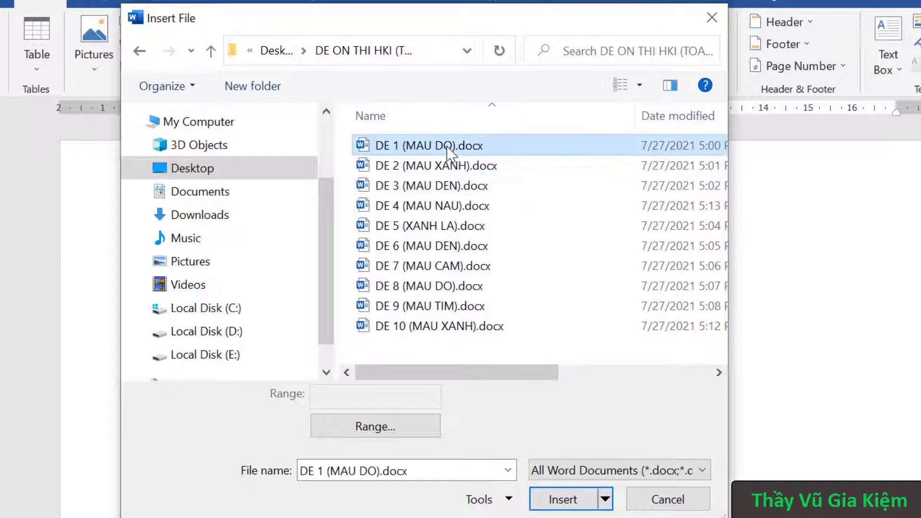
key(ctrl+a)
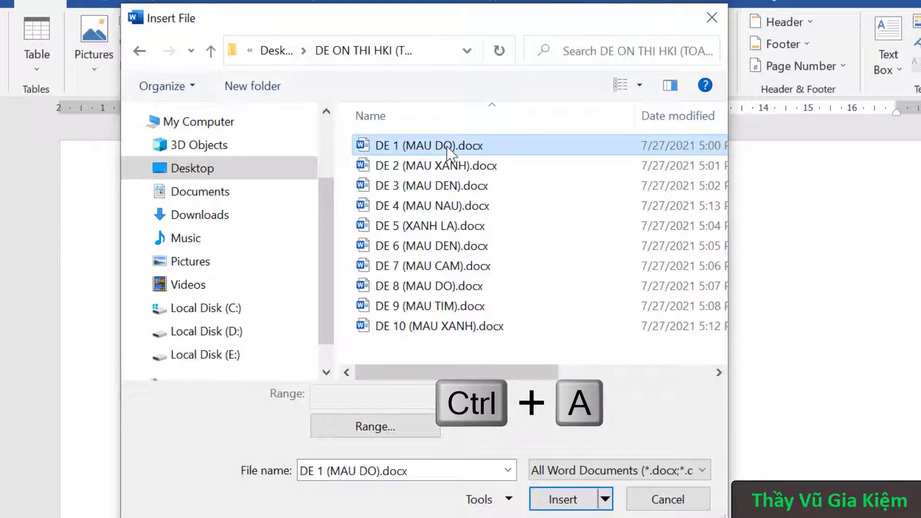
key(ctrl+a)
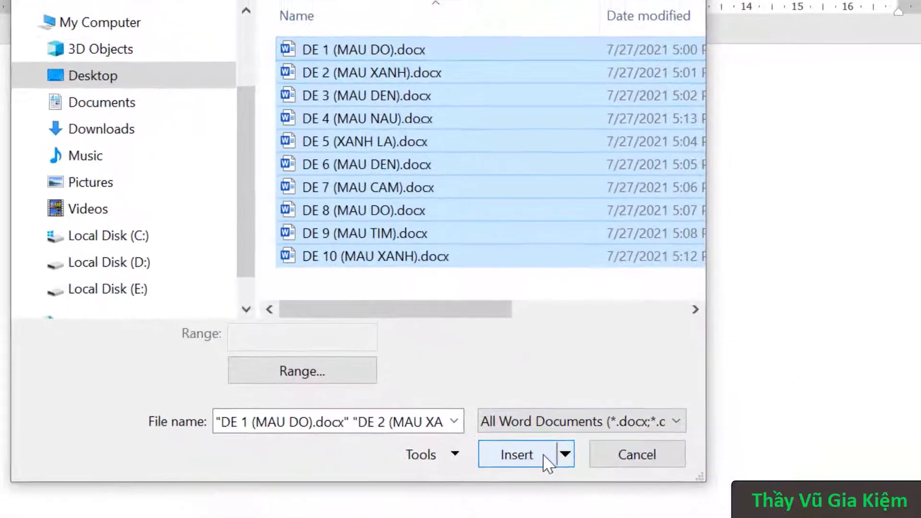
click(583, 501)
click(508, 412)
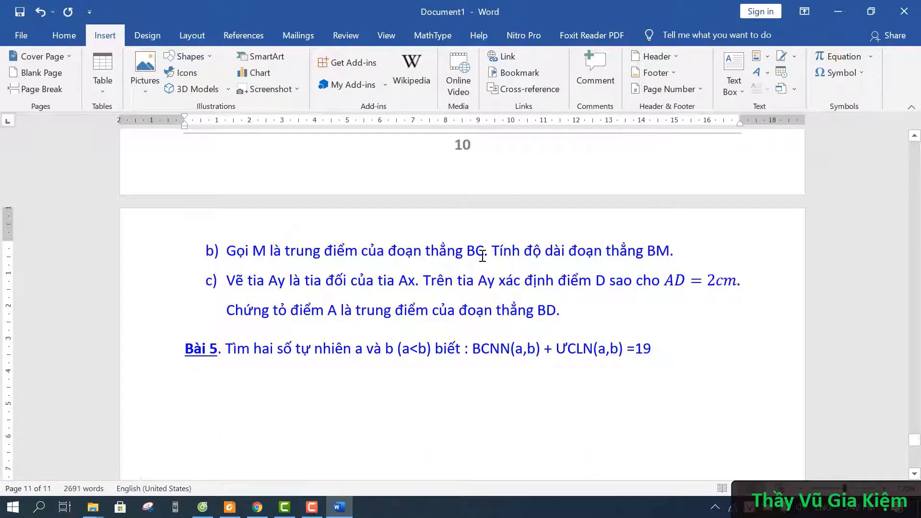
scroll(481, 262, up, 5)
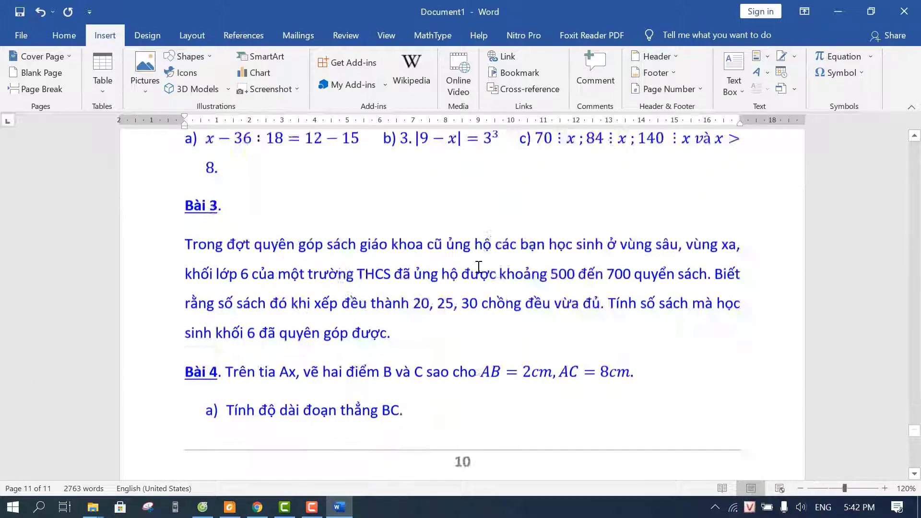
Examine the merged document from its beginning, checking exams ĐỀ 1 through ĐỀ 5 in order
scroll(479, 266, up, 20)
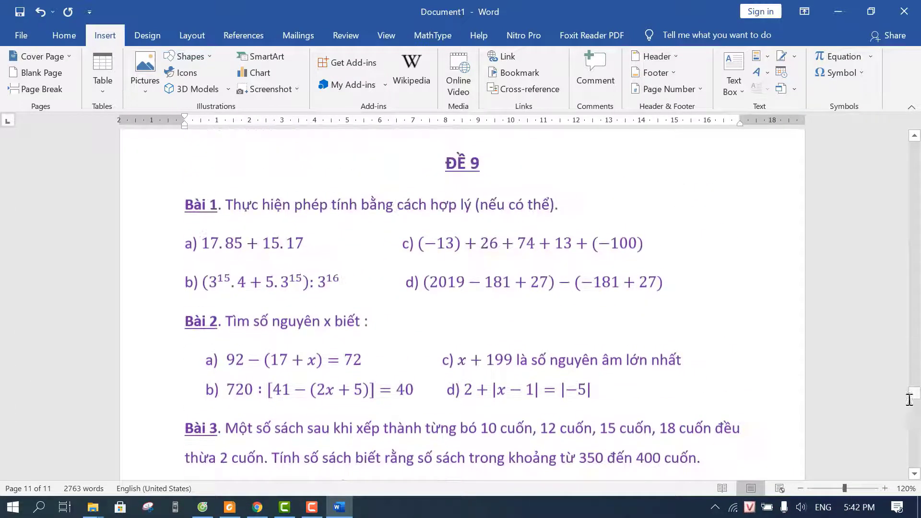
drag(916, 397, 916, 141)
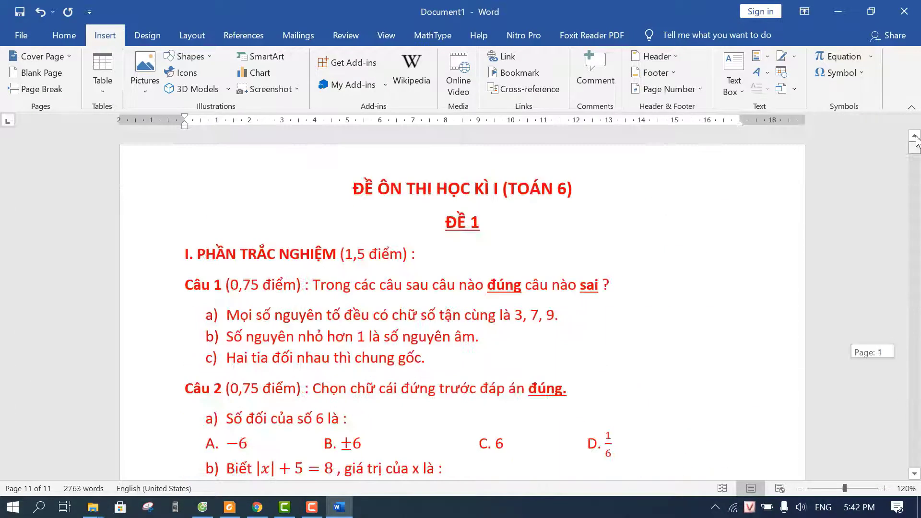
click(502, 189)
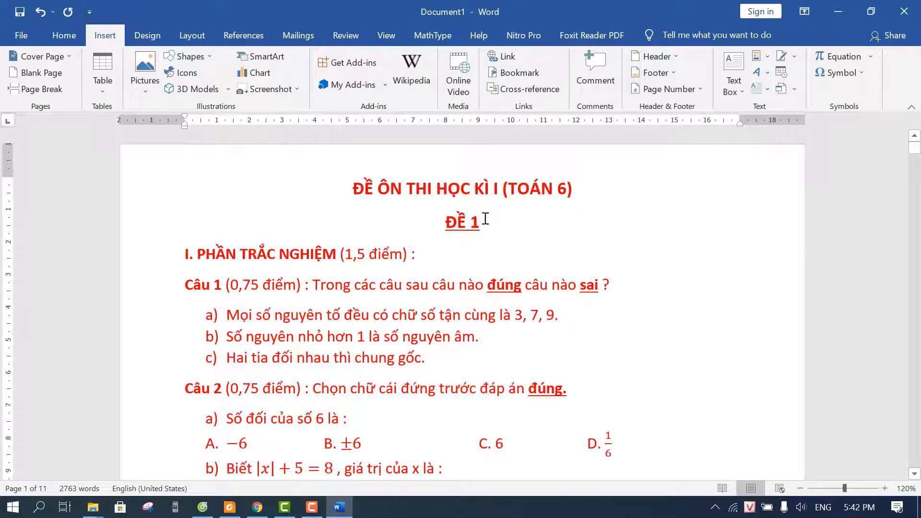
scroll(485, 231, down, 15)
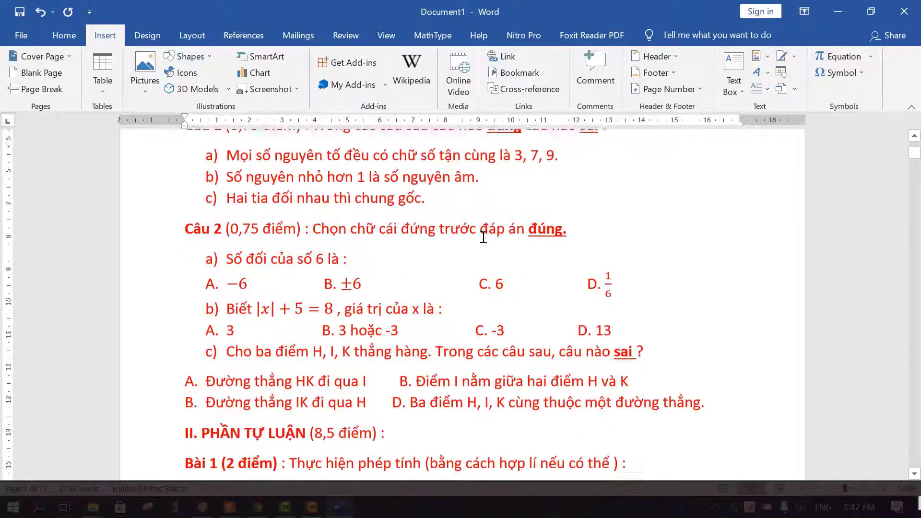
scroll(484, 241, down, 1)
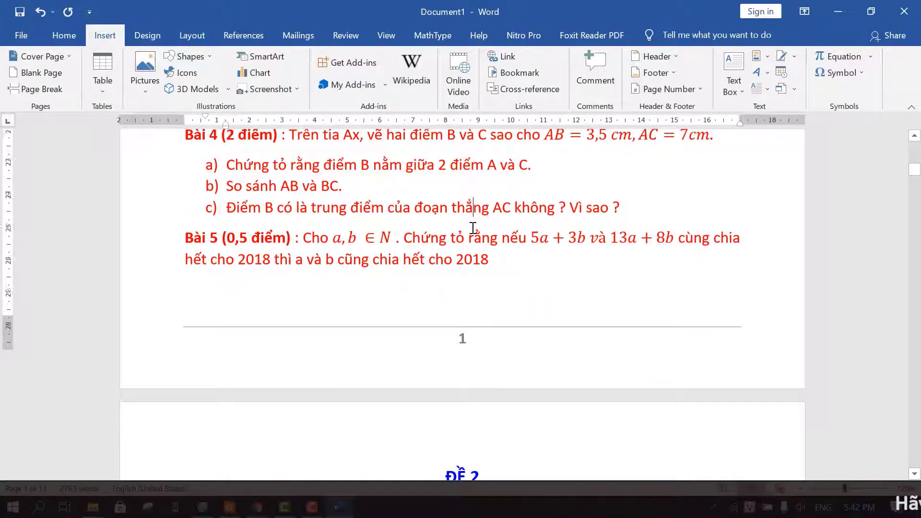
scroll(465, 259, down, 4)
click(463, 269)
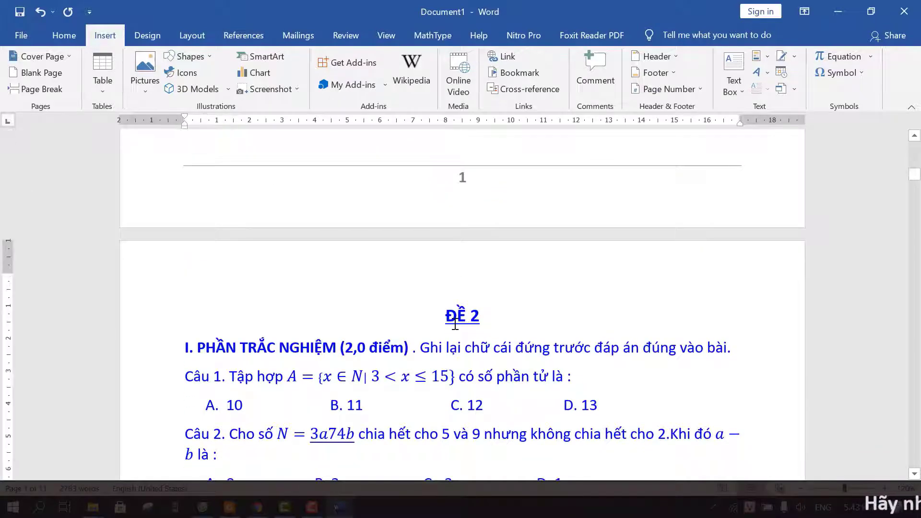
scroll(493, 305, down, 15)
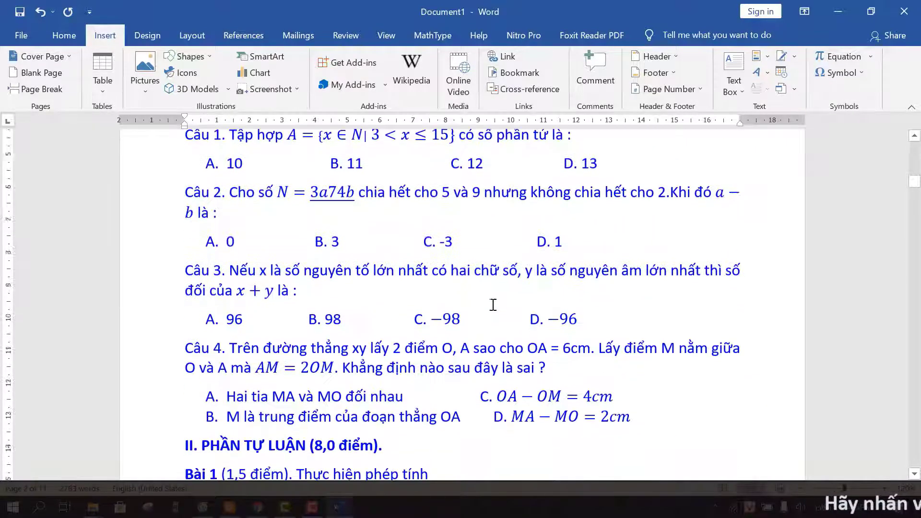
scroll(494, 304, down, 20)
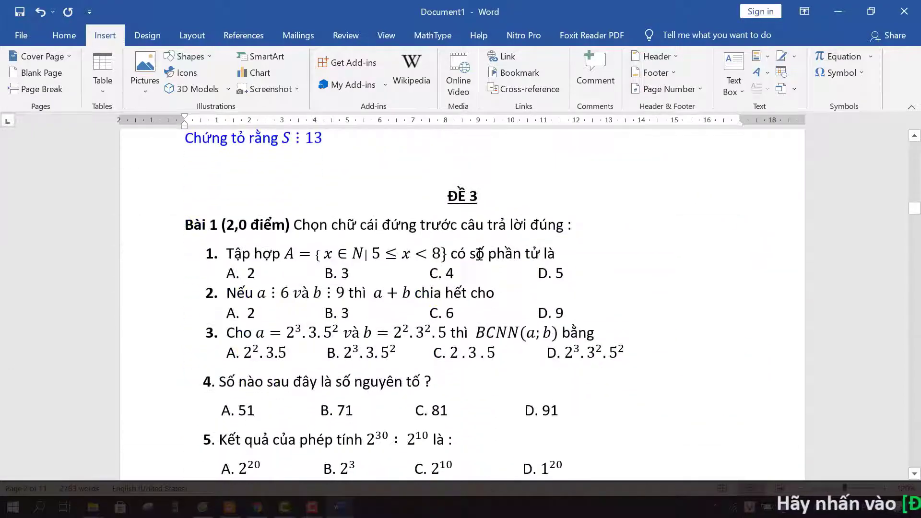
scroll(493, 275, down, 10)
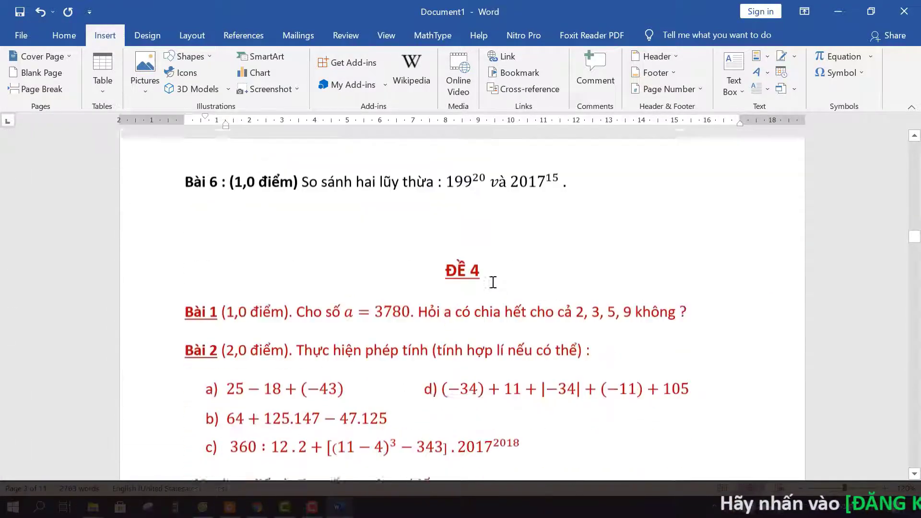
click(471, 242)
scroll(472, 290, down, 12)
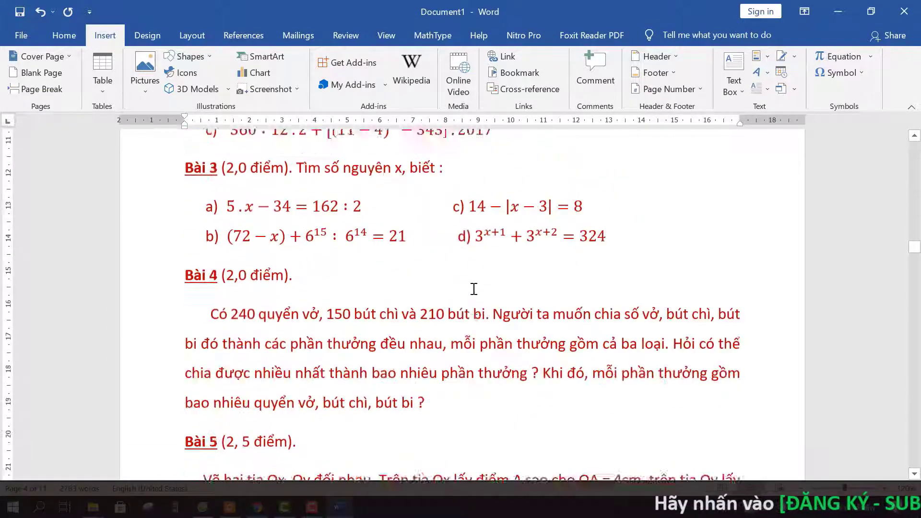
scroll(473, 290, down, 10)
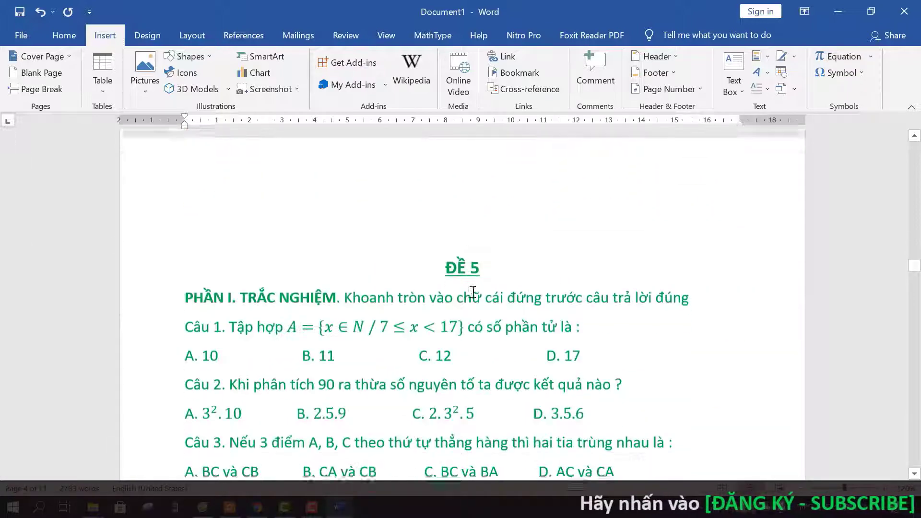
click(466, 202)
scroll(464, 259, down, 10)
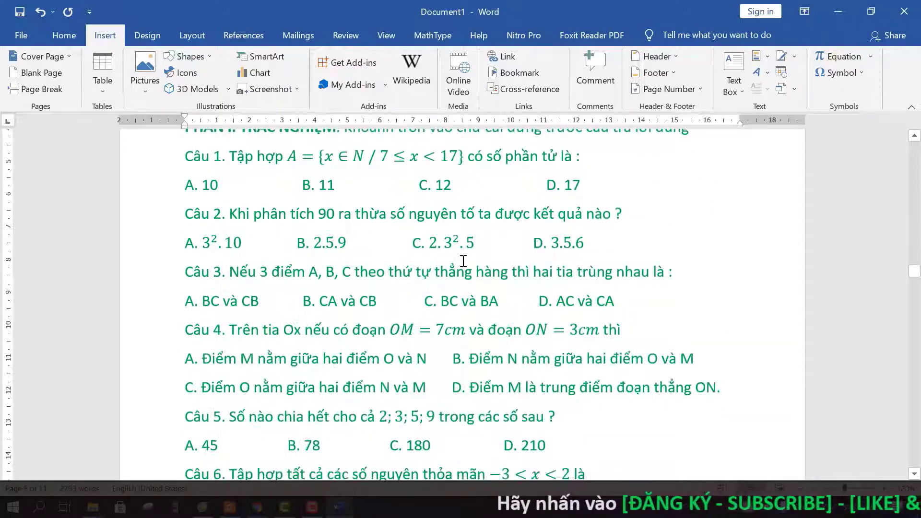
scroll(464, 264, down, 10)
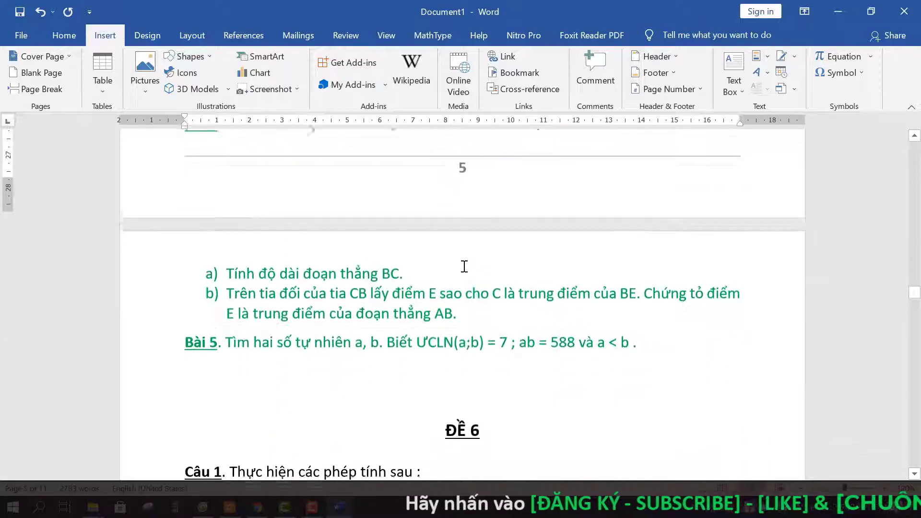
Examine the rest of the merged document, from exam ĐỀ 6 through the end of ĐỀ 10
click(473, 255)
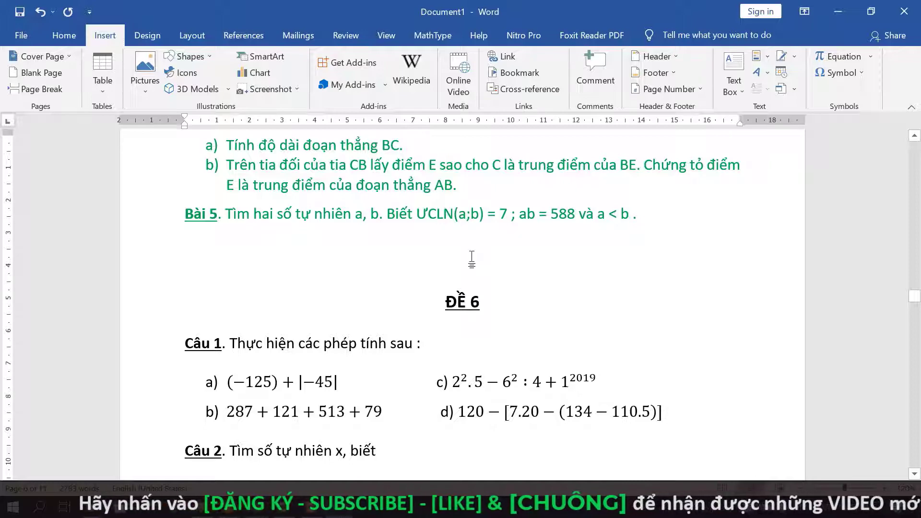
scroll(473, 255, down, 4)
drag(434, 287, 482, 287)
scroll(487, 279, down, 15)
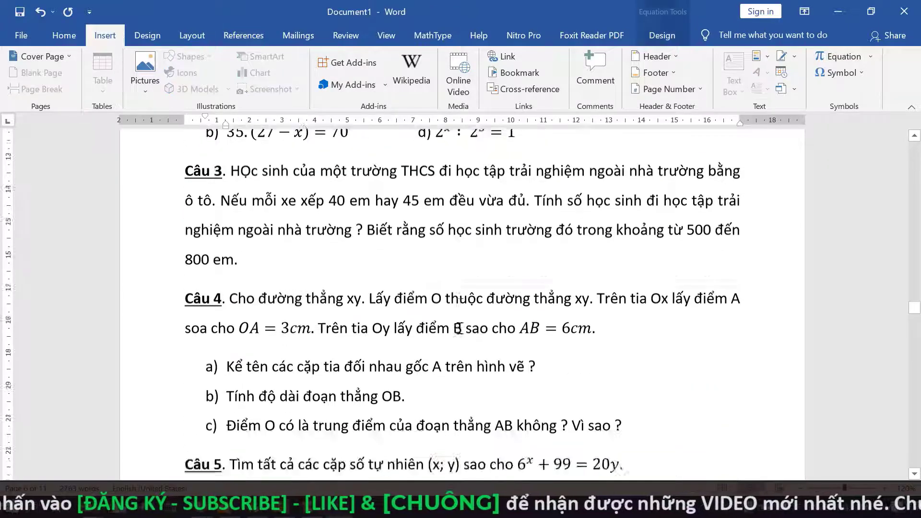
scroll(465, 320, down, 13)
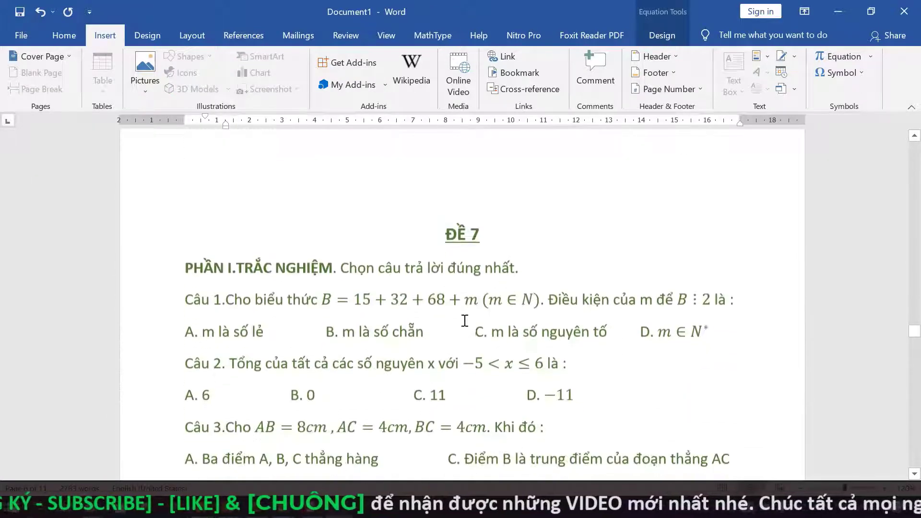
scroll(467, 324, down, 15)
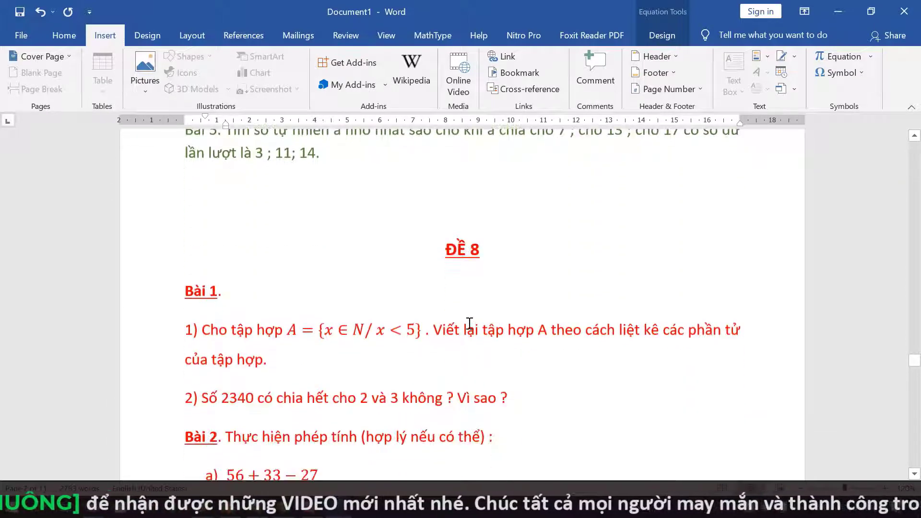
scroll(469, 323, down, 15)
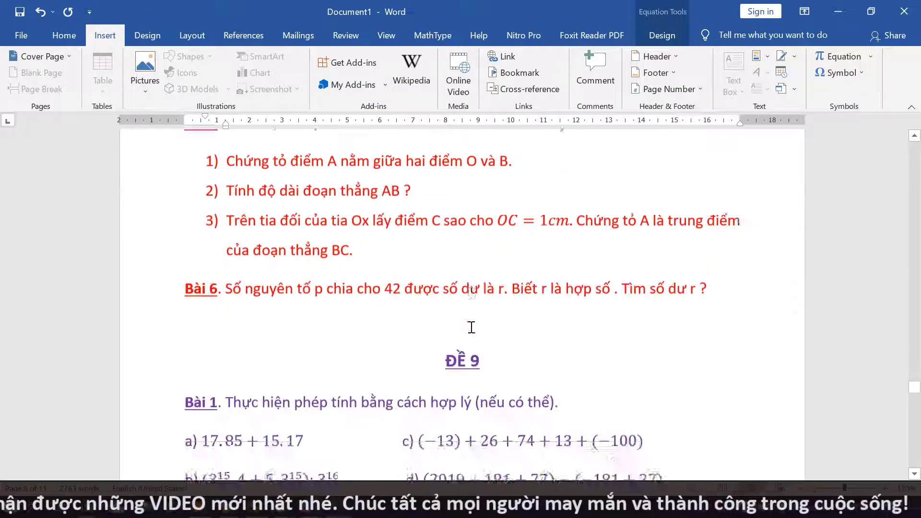
scroll(472, 328, down, 12)
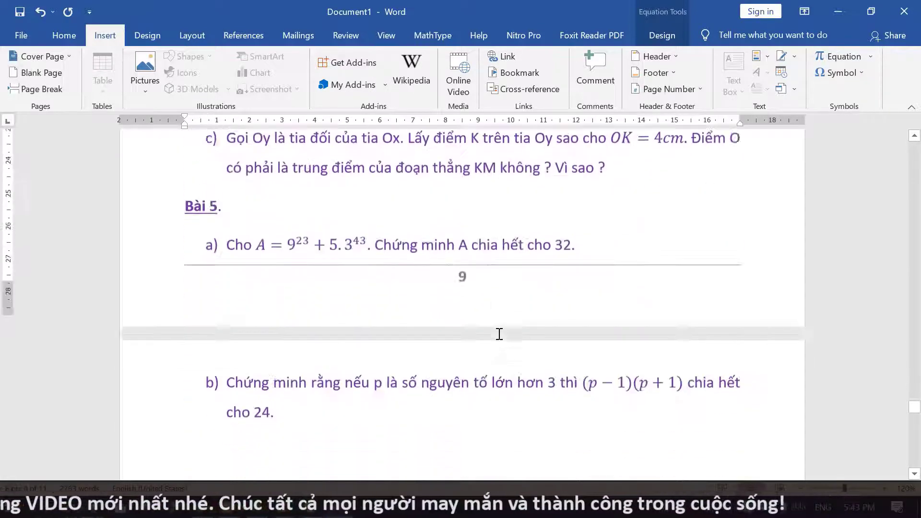
scroll(498, 333, down, 6)
click(501, 310)
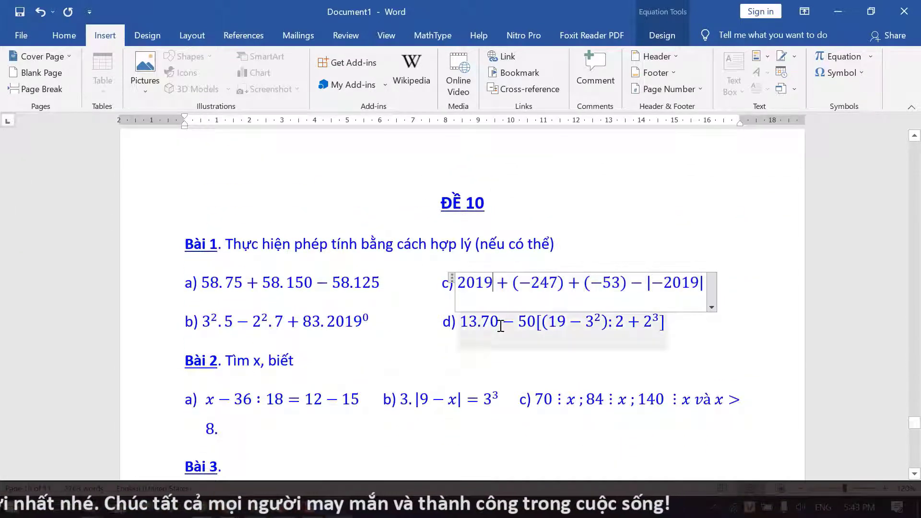
scroll(501, 326, down, 10)
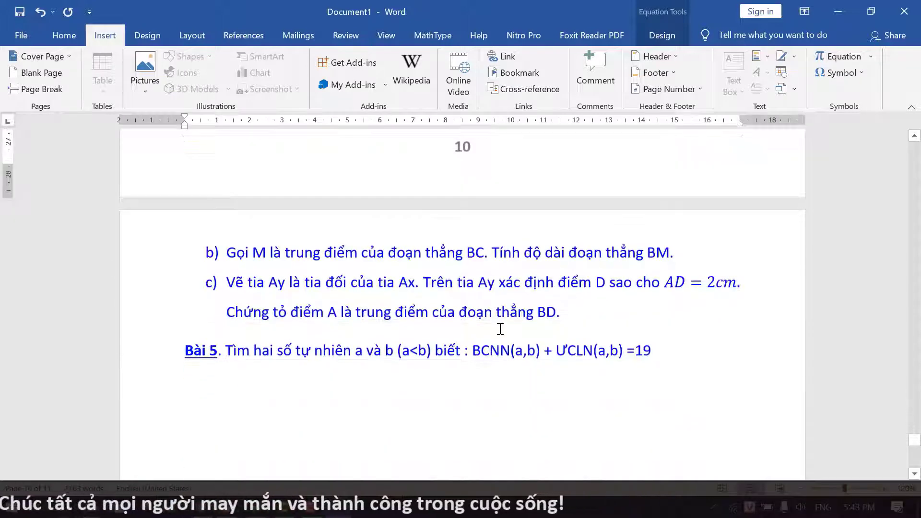
scroll(501, 328, down, 2)
click(486, 282)
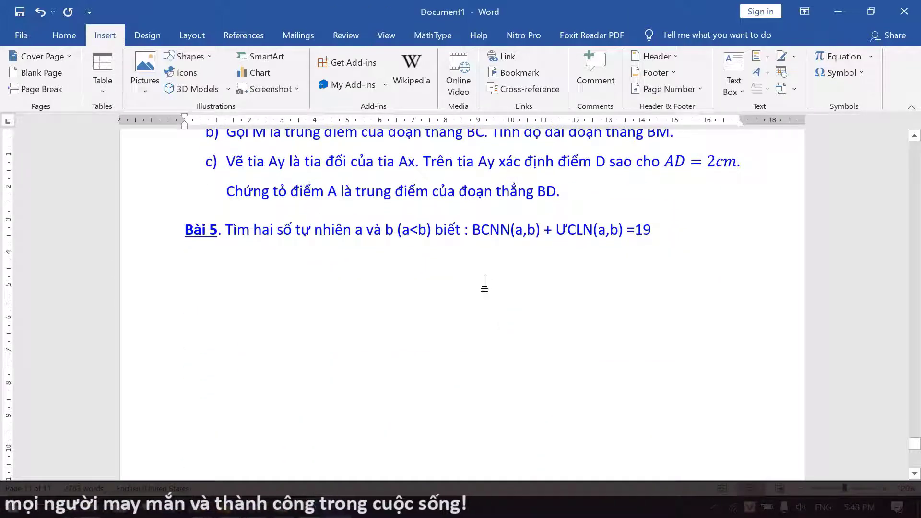
scroll(485, 283, down, 3)
Look back through the merged exams from the end of ĐỀ 10 up to ĐỀ 7
scroll(484, 290, up, 15)
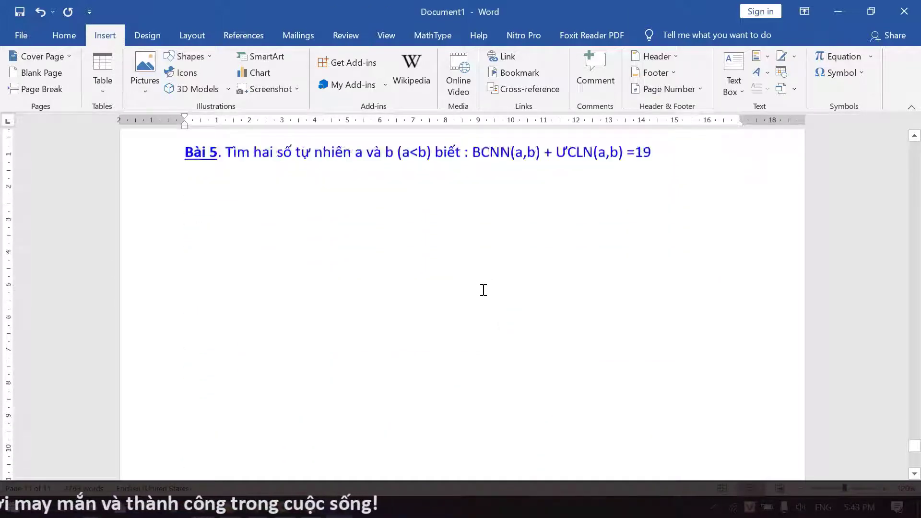
scroll(484, 290, up, 8)
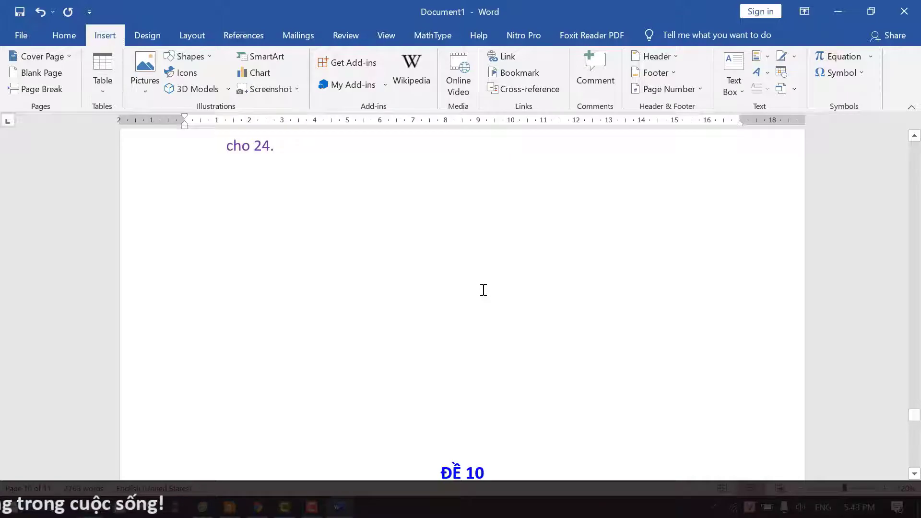
scroll(484, 290, up, 15)
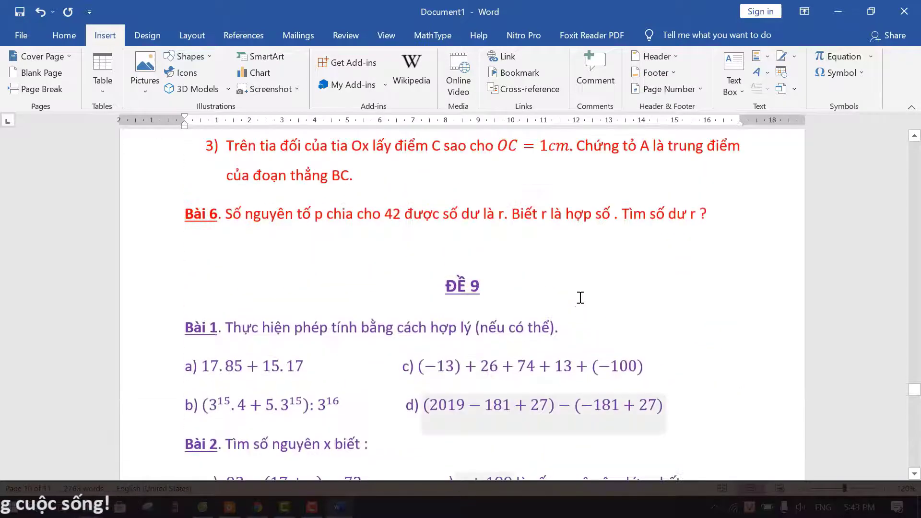
scroll(580, 298, up, 15)
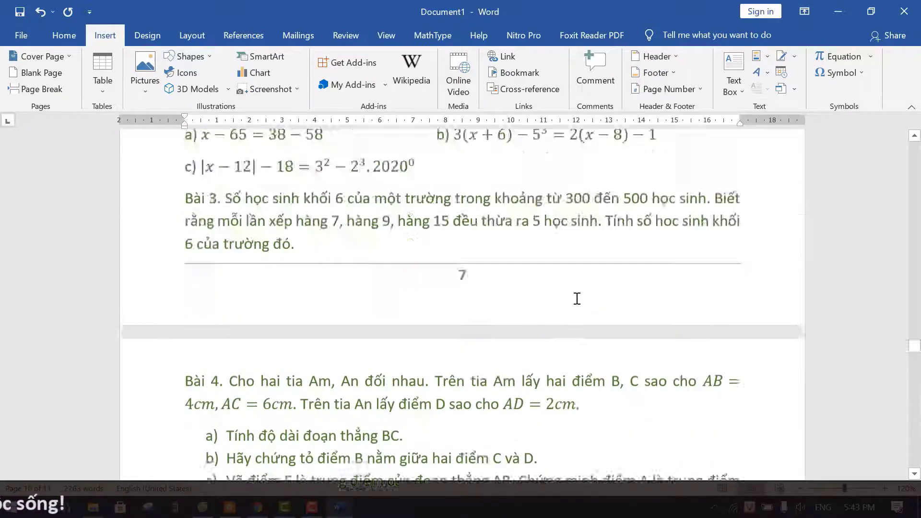
scroll(577, 299, up, 8)
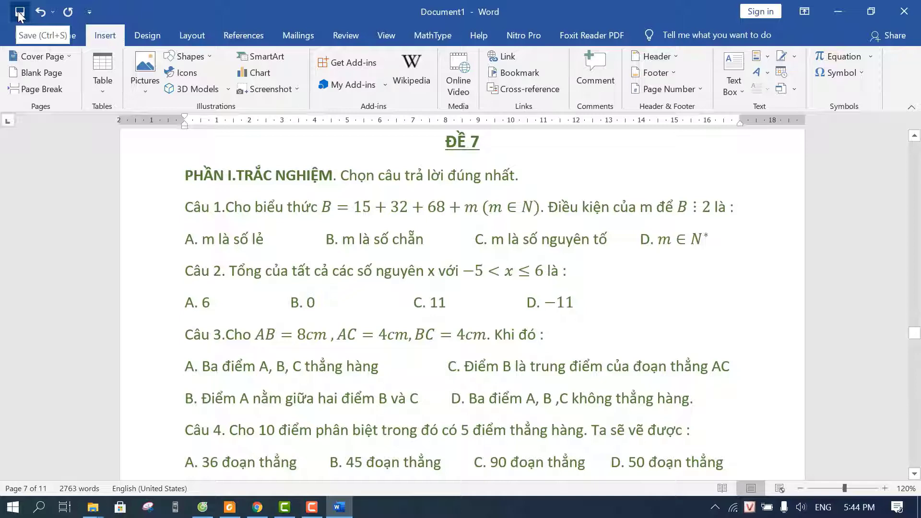
Start saving the merged document and choose the desktop folder DE ON THI HKI (TOAN 6) as the location
key(ctrl+s)
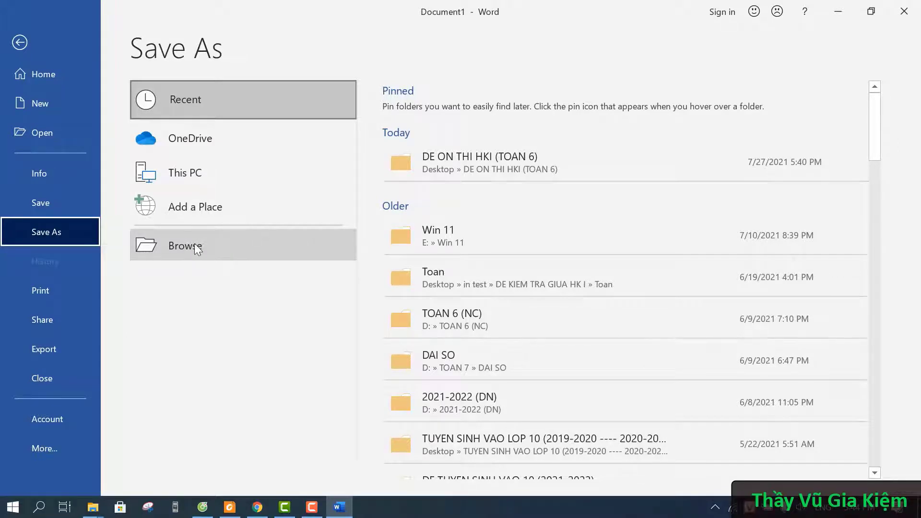
click(194, 246)
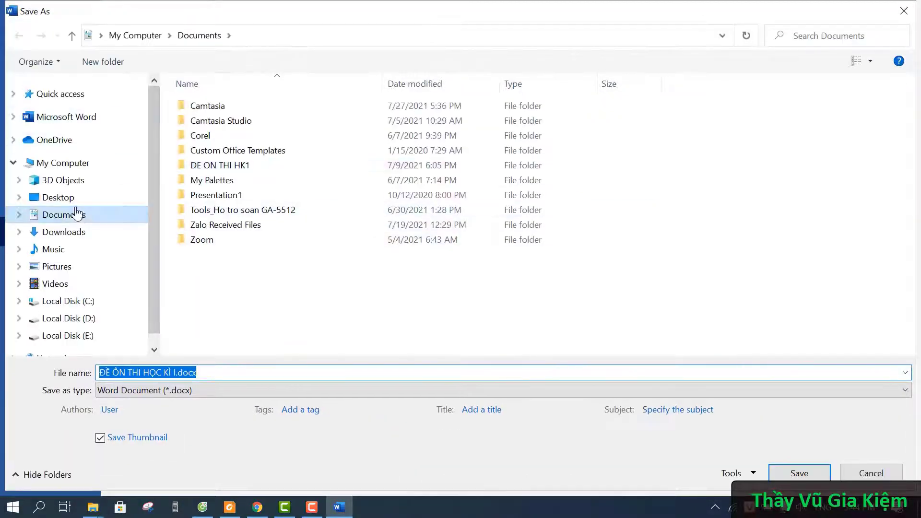
click(63, 201)
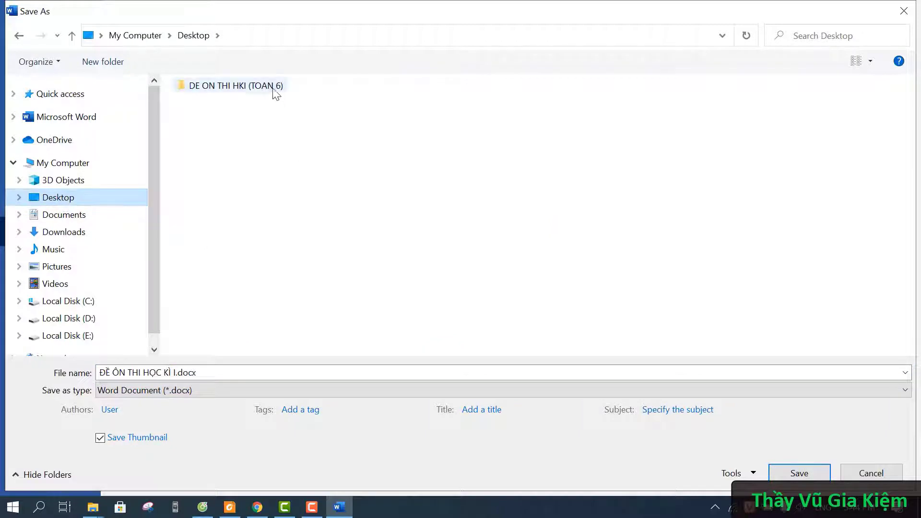
click(272, 88)
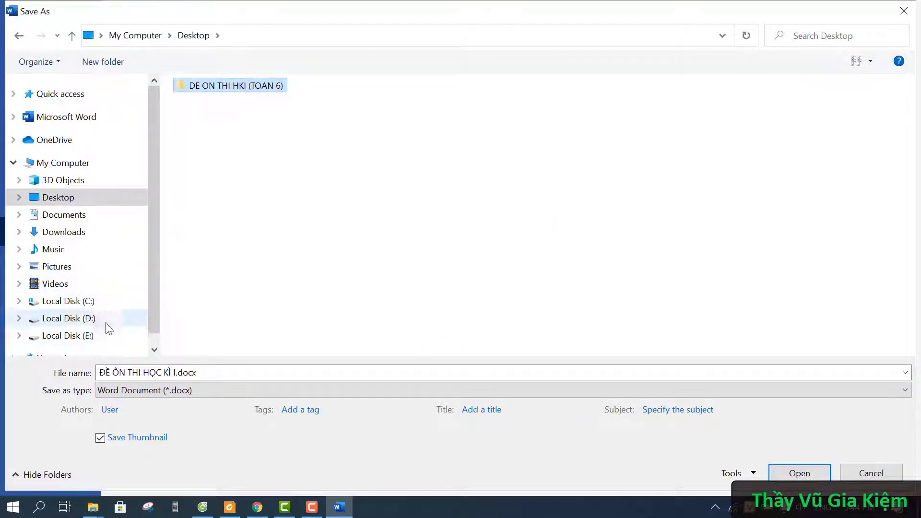
double_click(259, 89)
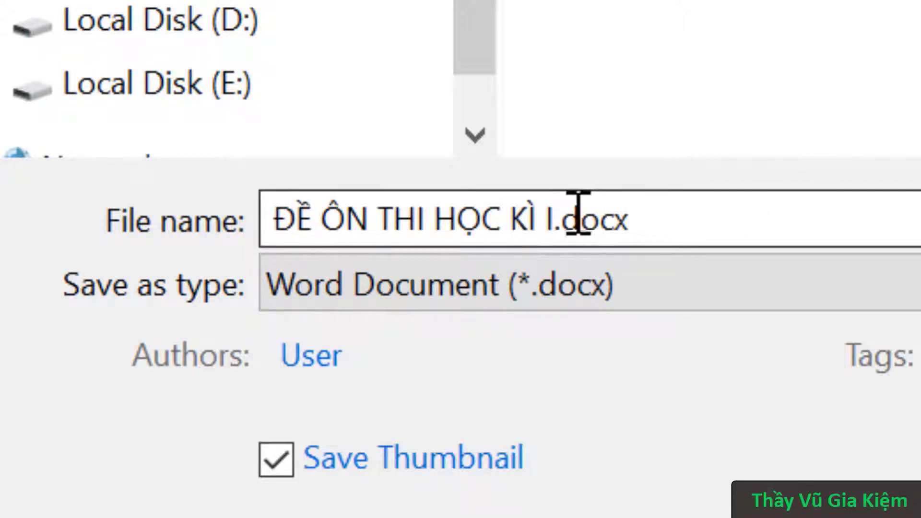
Save the merged document under the file name ĐỀ ÔN THI HỌC KÌ I.docx
click(497, 217)
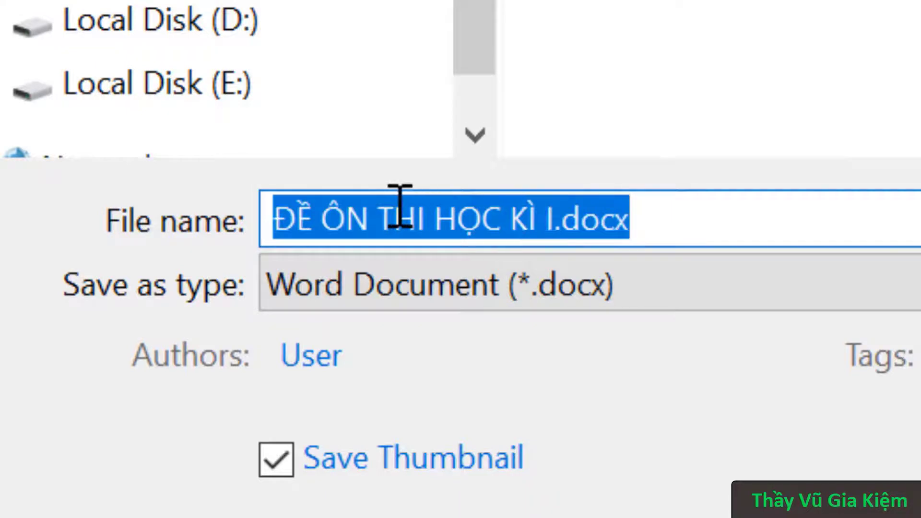
click(512, 218)
drag(557, 221, 230, 214)
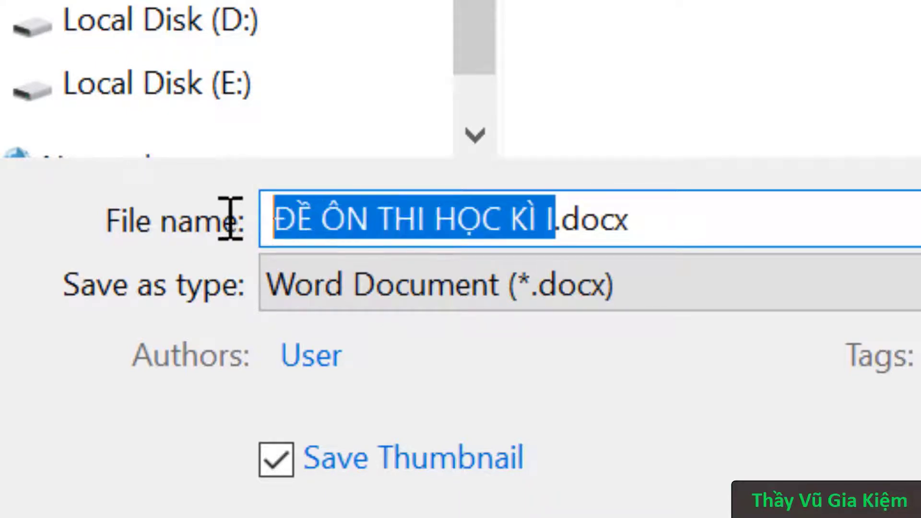
click(702, 216)
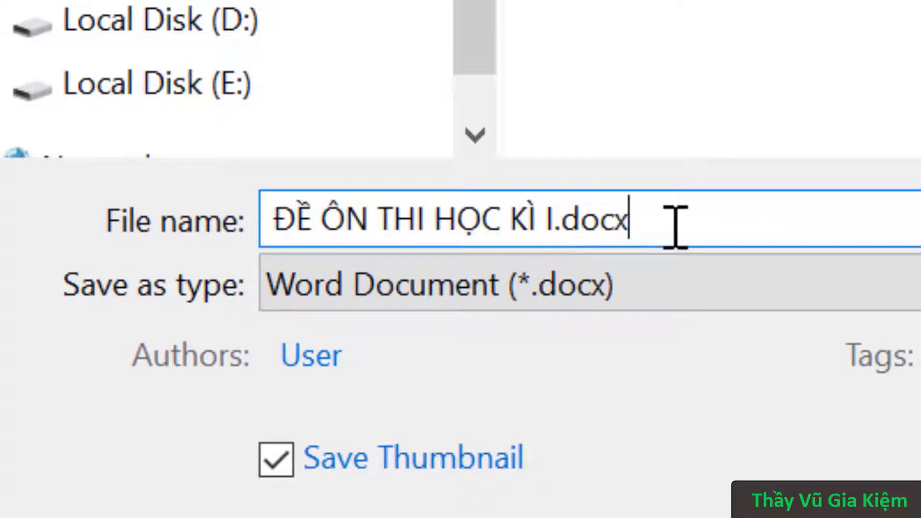
drag(676, 225, 564, 218)
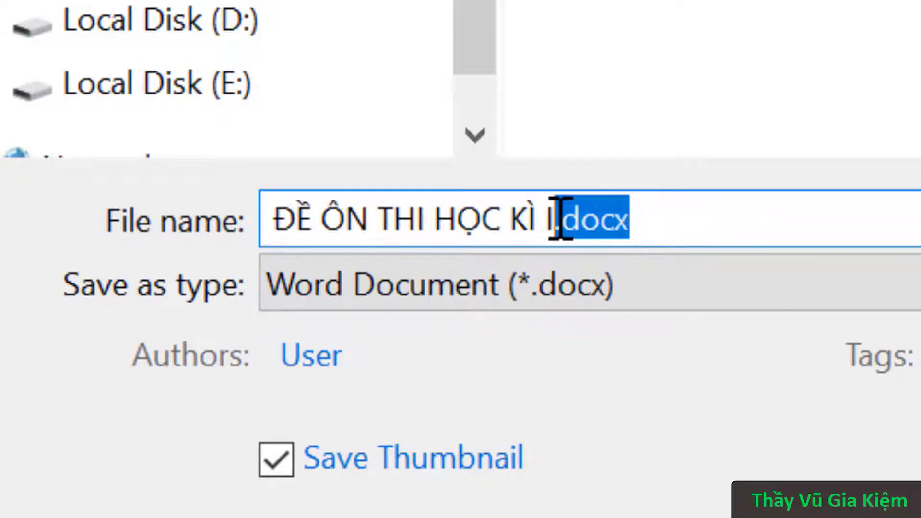
click(716, 223)
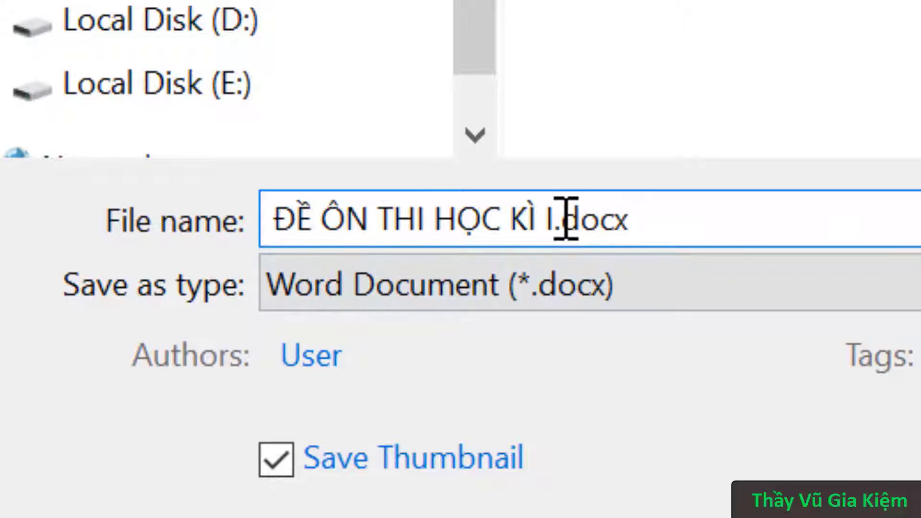
drag(558, 217, 411, 220)
click(718, 222)
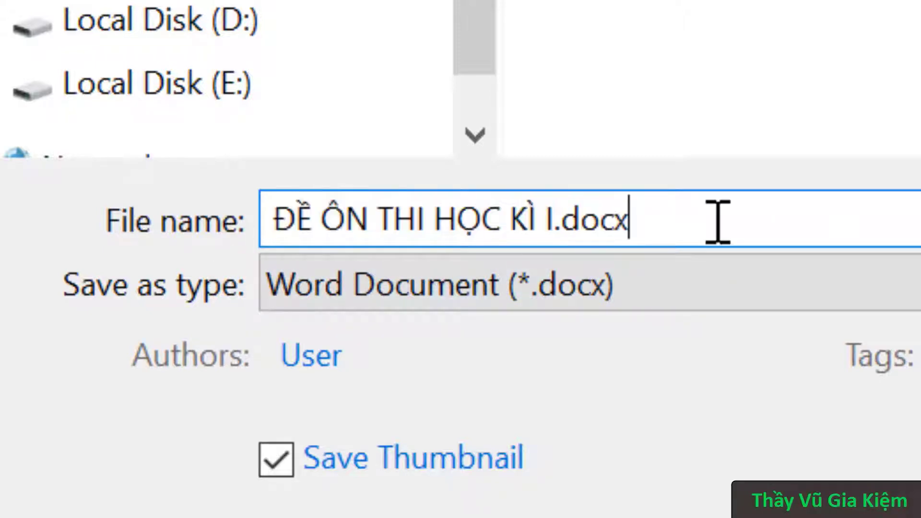
drag(718, 222, 564, 221)
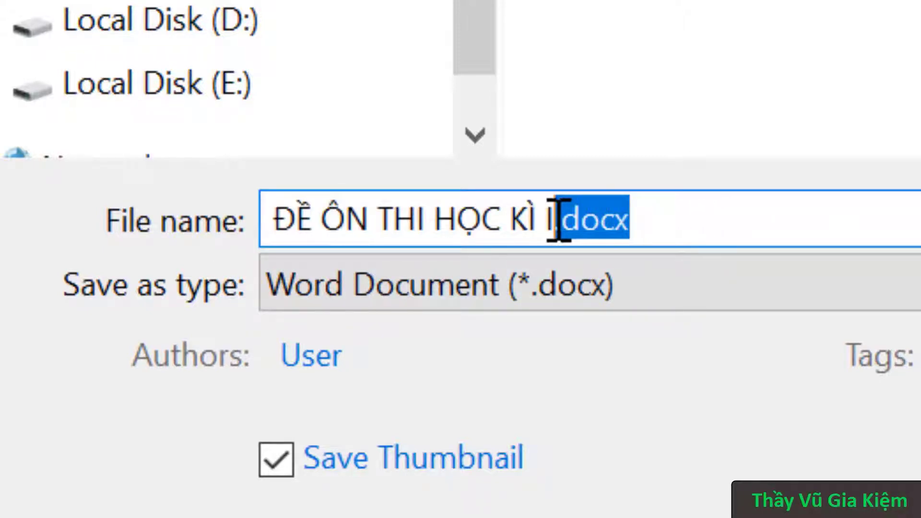
click(647, 221)
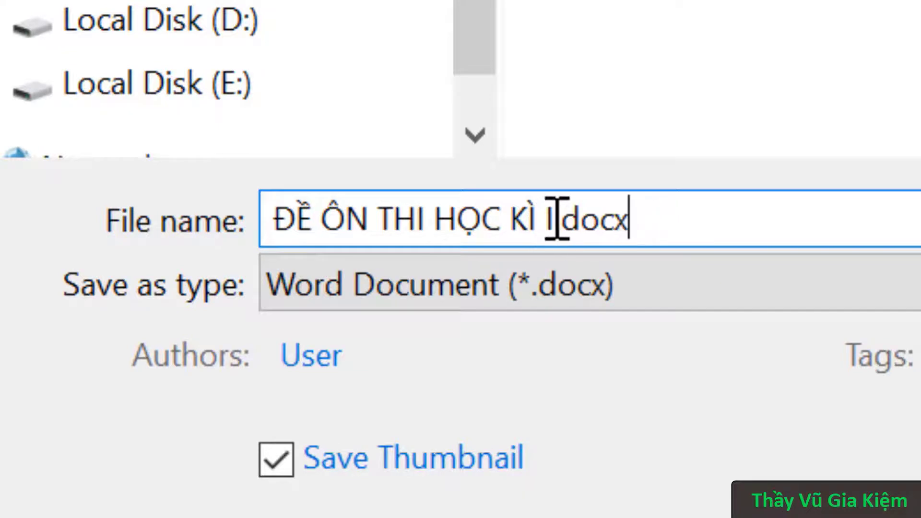
drag(557, 221, 247, 243)
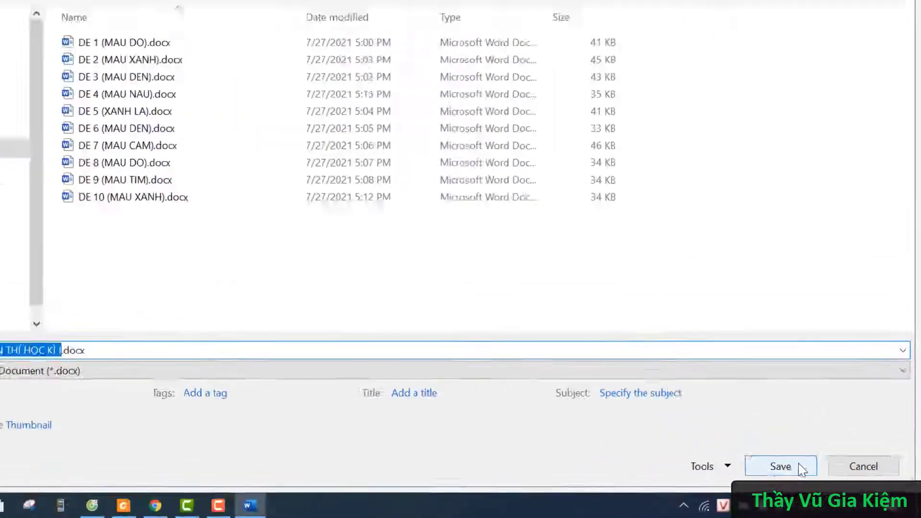
click(719, 434)
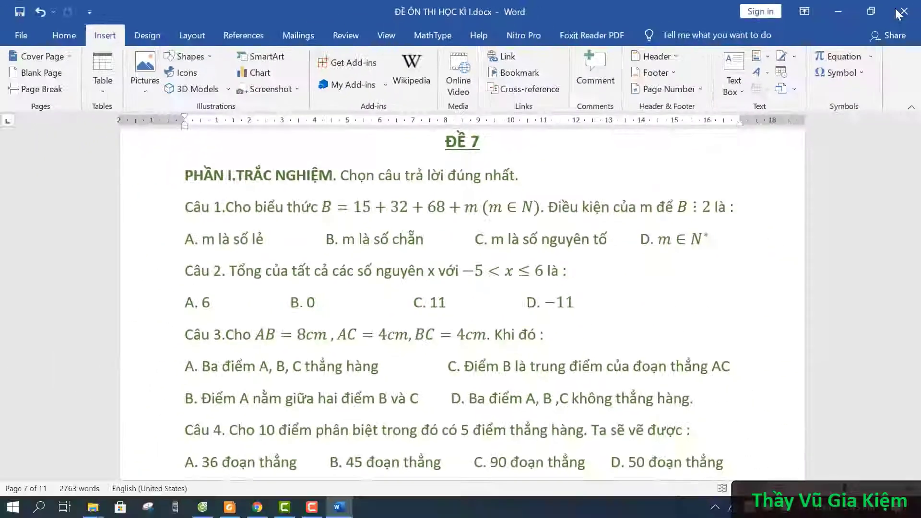
Close the document and the folder window, and reopen the desktop folder DE ON THI HKI (TOAN 6) to find the saved file
click(904, 11)
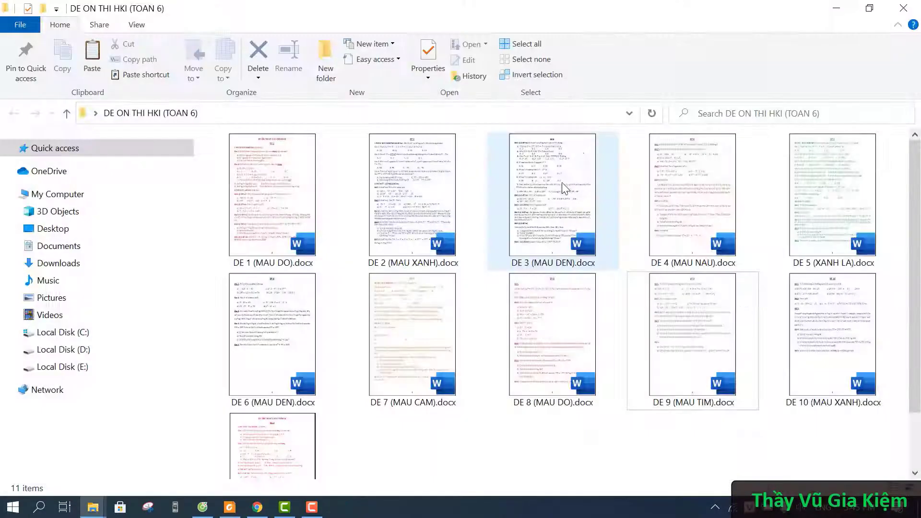
click(904, 8)
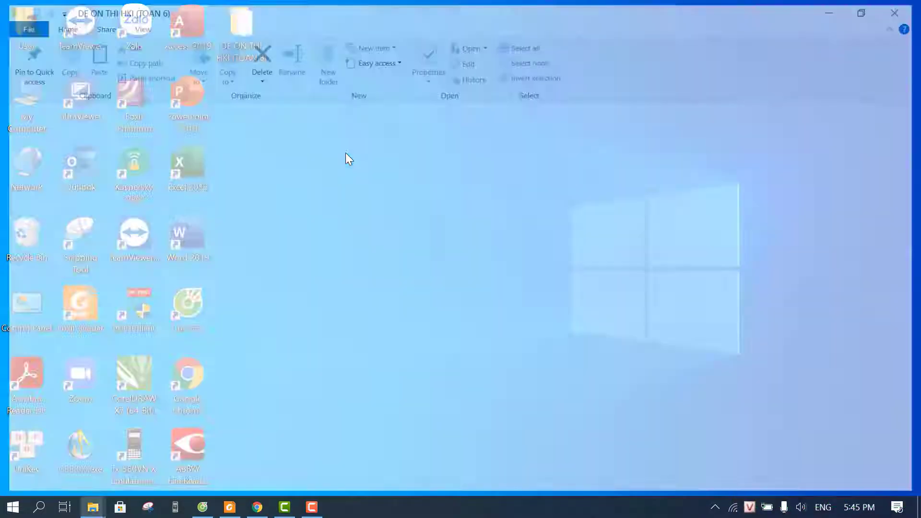
scroll(418, 385, down, 1)
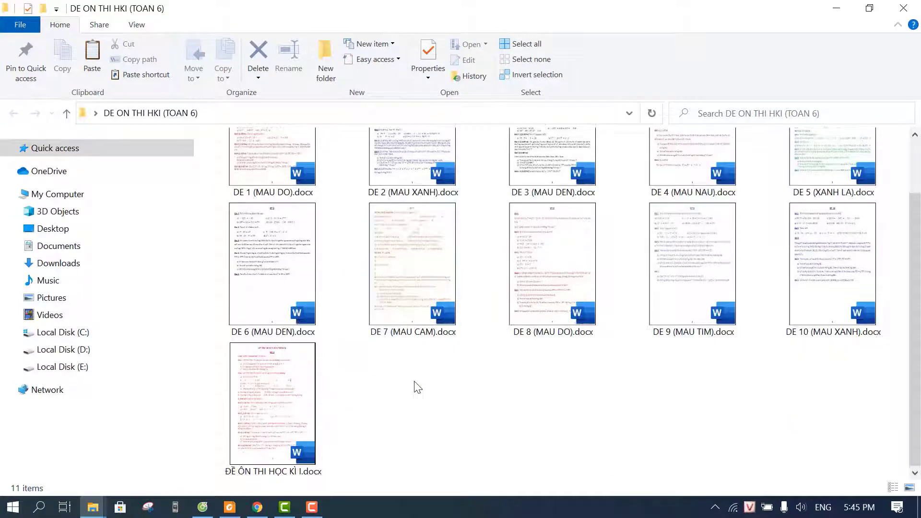
Open ĐỀ ÔN THI HỌC KÌ I.docx from the folder and check its first exams, returning to the beginning of ĐỀ 1
click(258, 408)
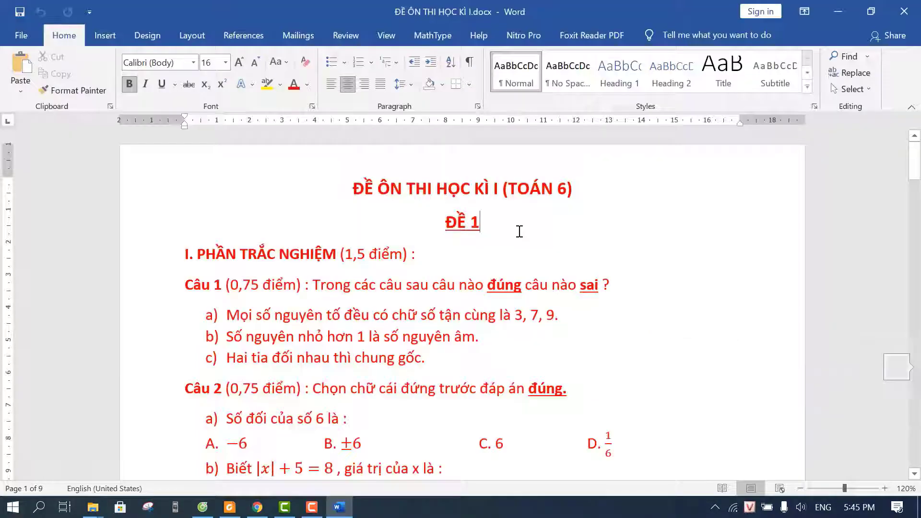
scroll(519, 231, down, 15)
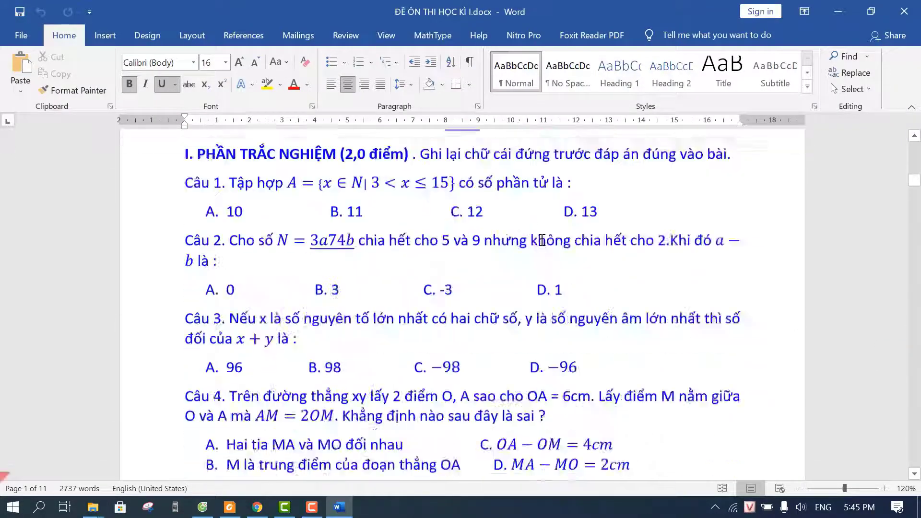
scroll(541, 240, down, 20)
scroll(545, 247, up, 10)
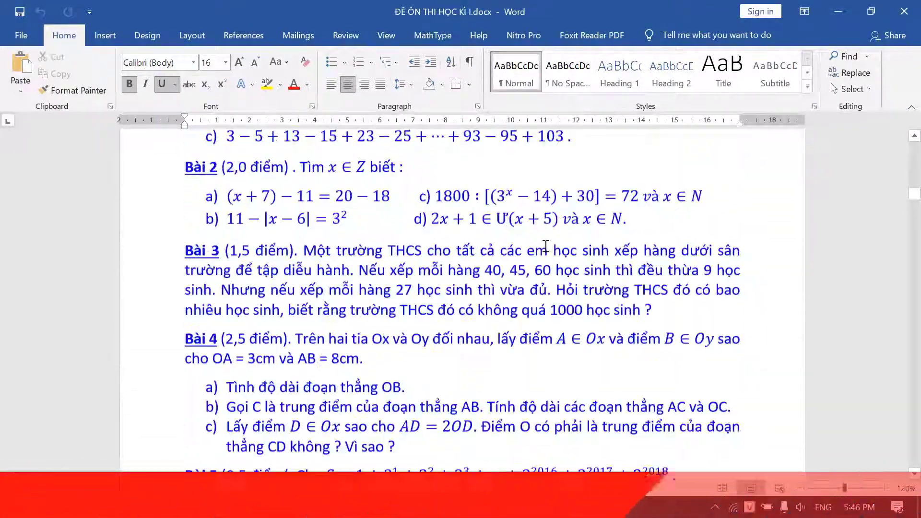
scroll(545, 247, up, 20)
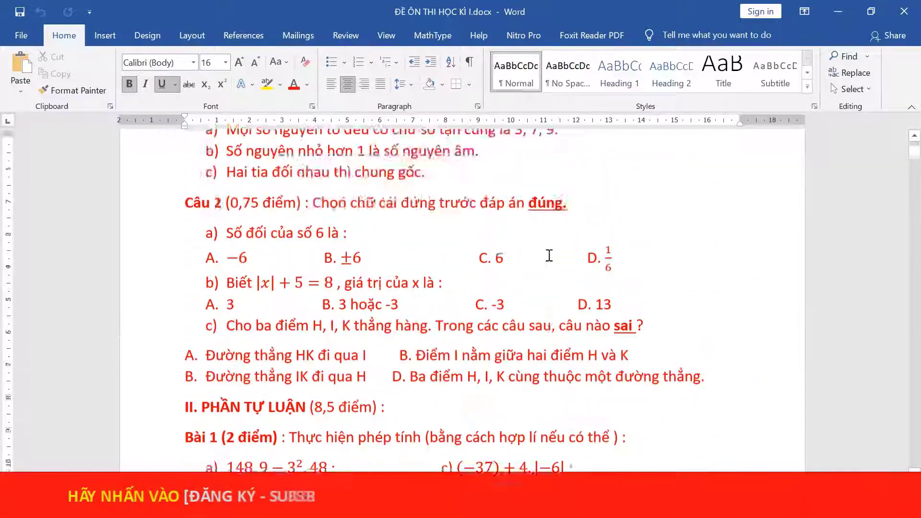
scroll(549, 255, up, 5)
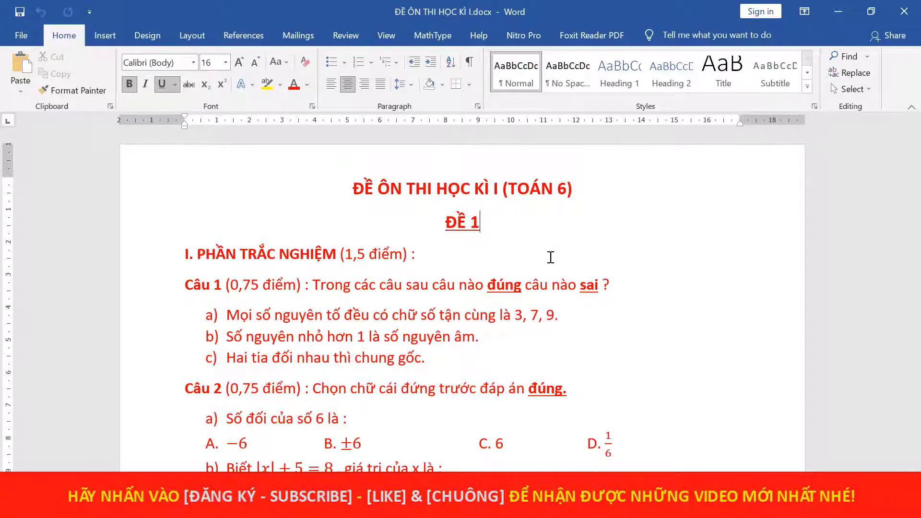
Close the merged document and its folder window, and refresh the desktop
click(905, 12)
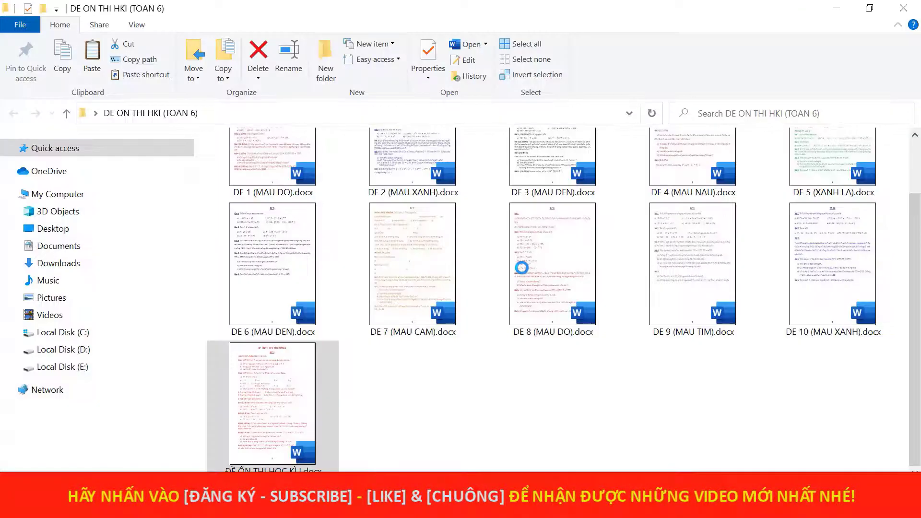
click(909, 7)
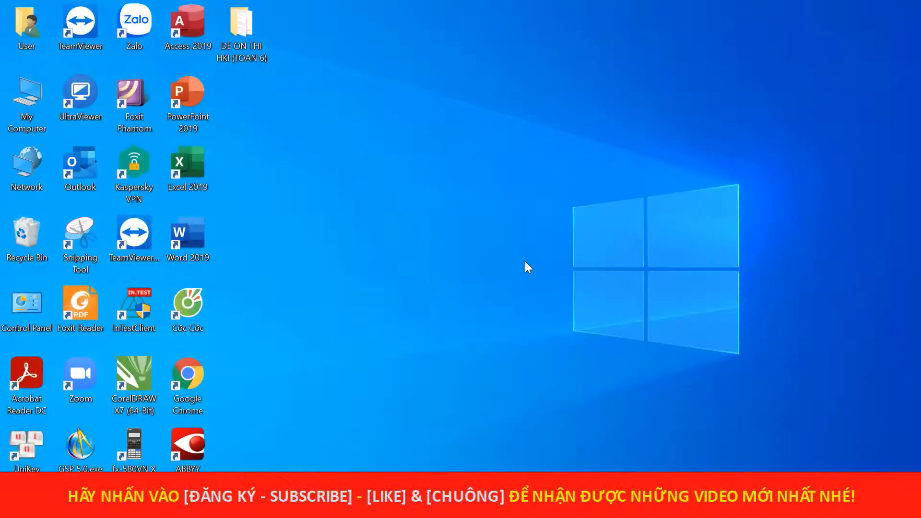
right_click(452, 214)
click(508, 259)
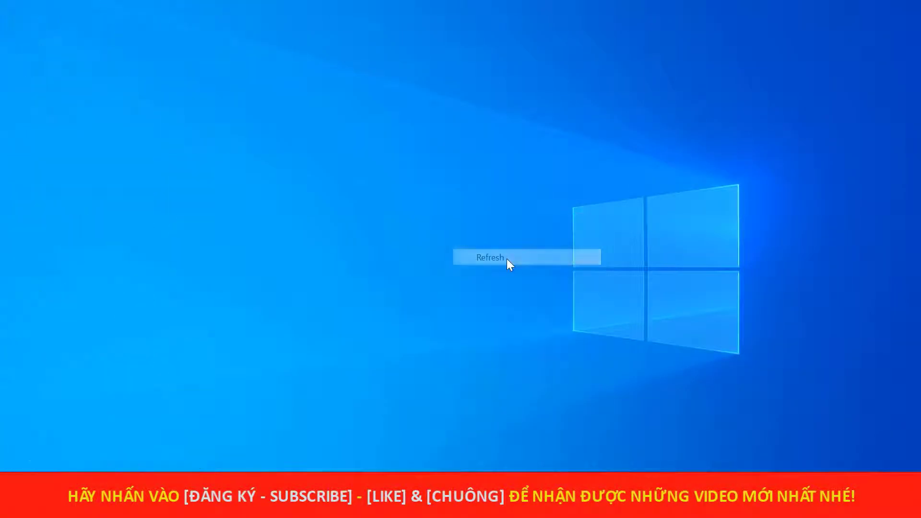